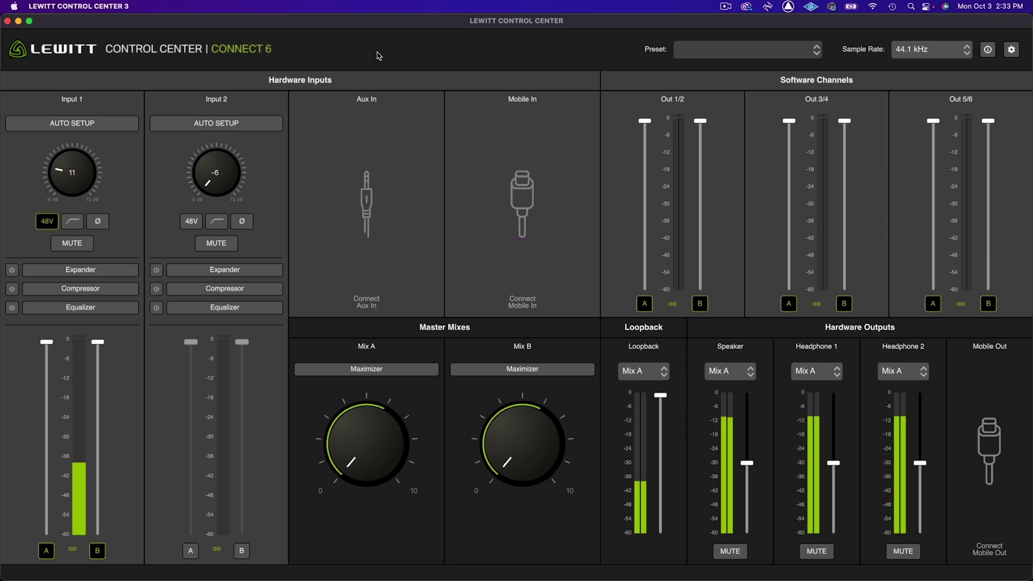
Start Input 1 auto setup as a condenser microphone used for talking
left_click(108, 126)
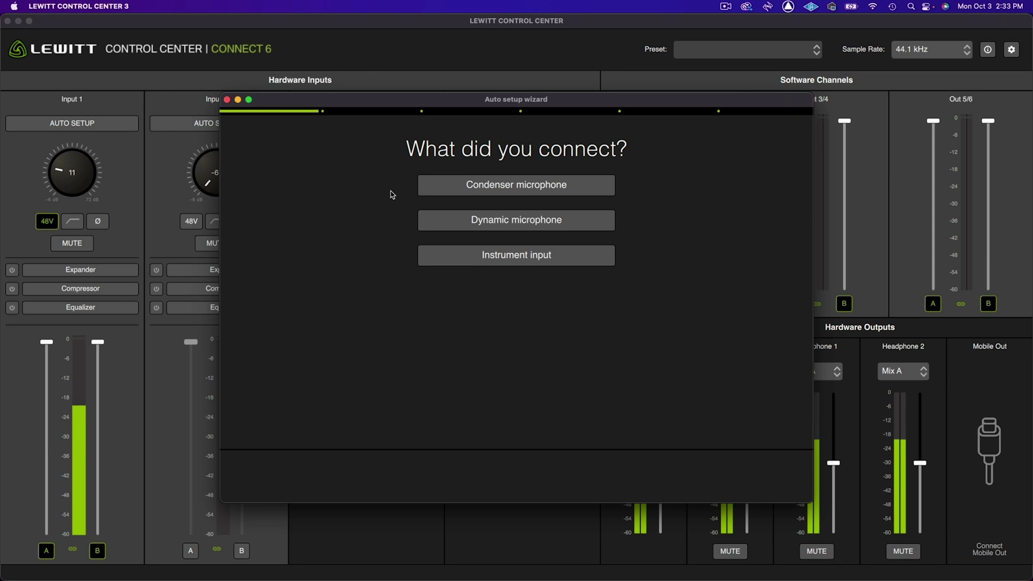
left_click(583, 193)
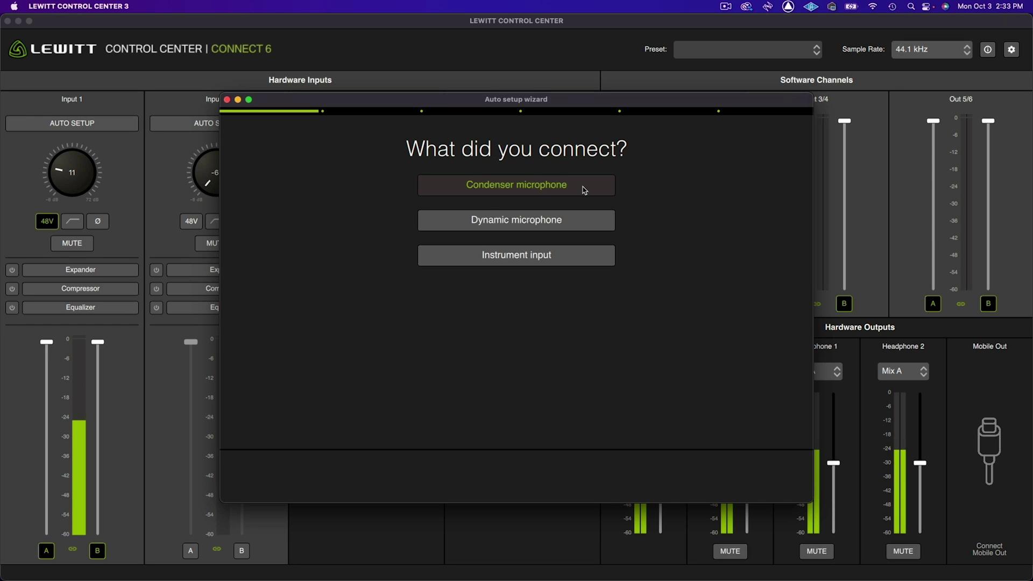
left_click(583, 189)
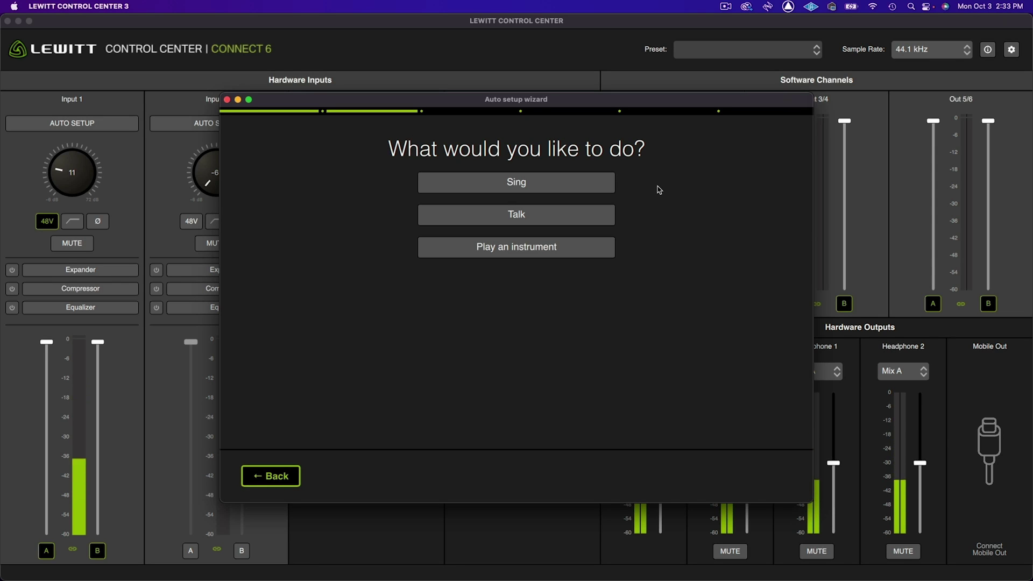
left_click(550, 216)
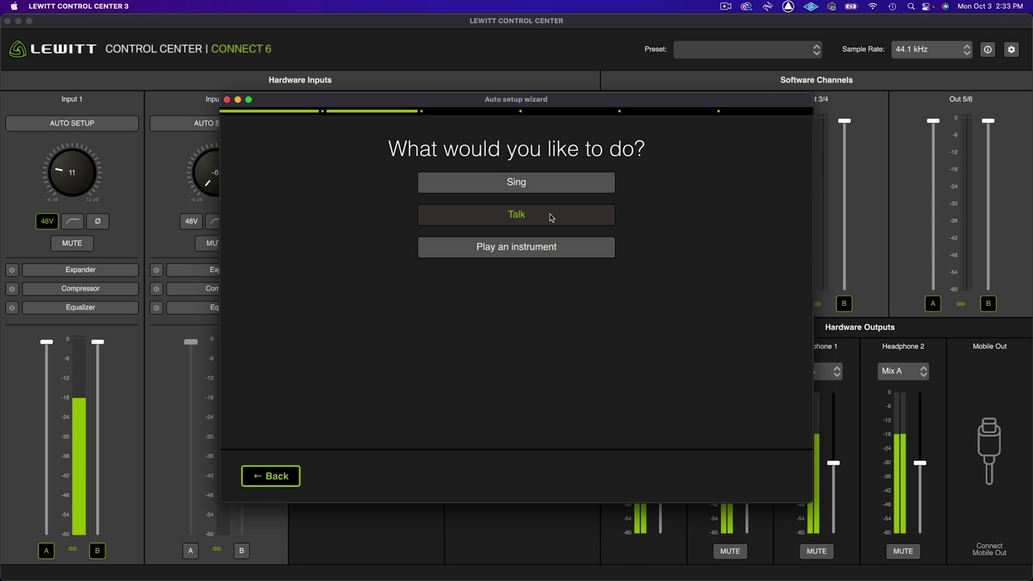
left_click(550, 217)
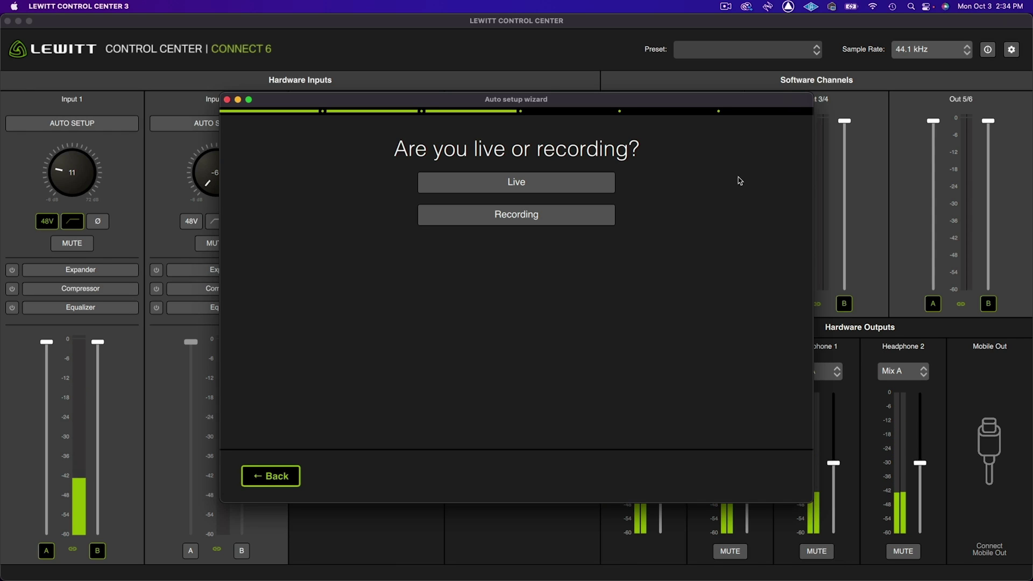
Choose Live, measure voice and ambient noise, and finish setup with optimised settings
left_click(555, 187)
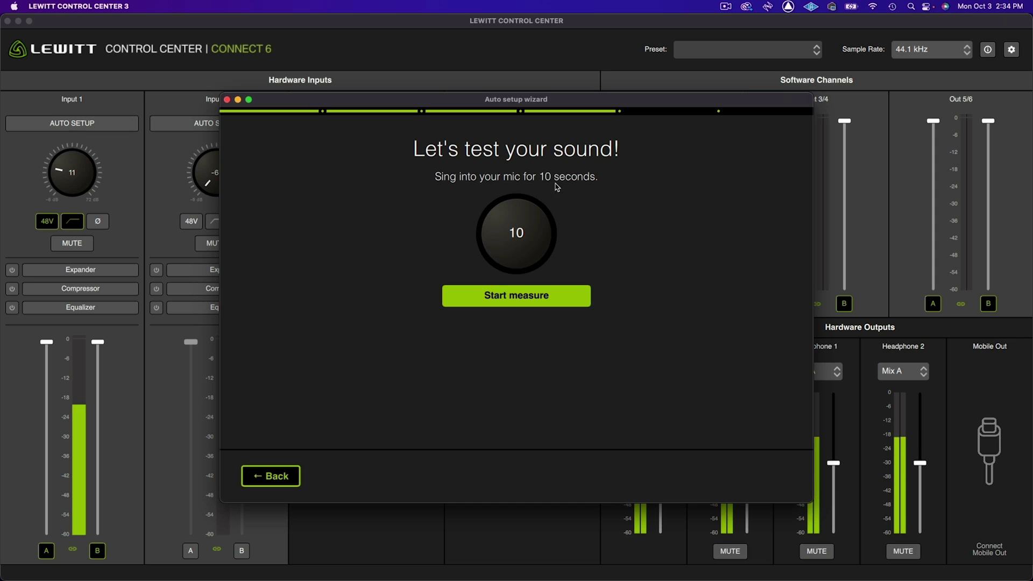
left_click(549, 295)
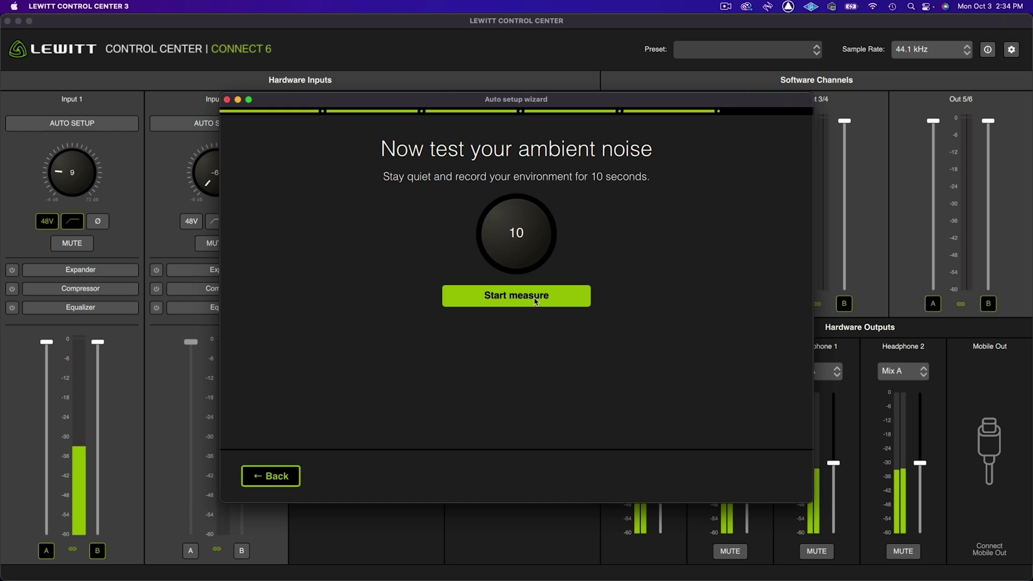
left_click(534, 301)
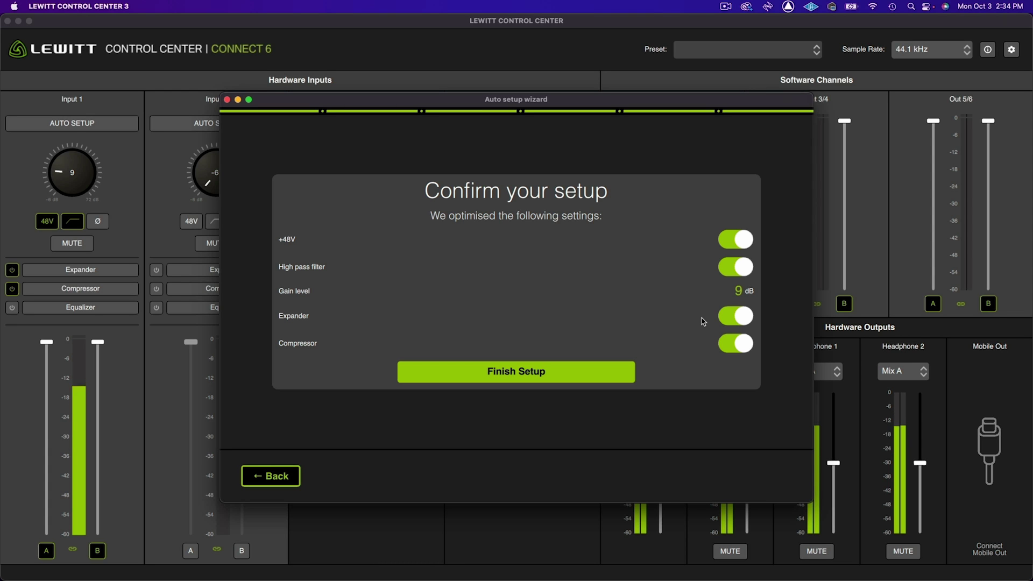
left_click(526, 373)
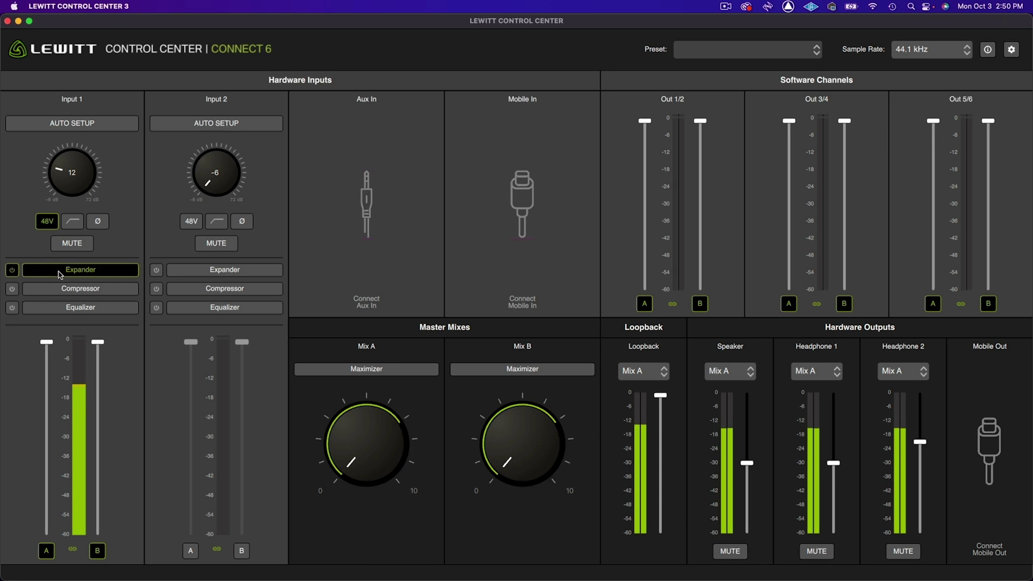
Open the Input 1 Expander and bring Threshold from -50 dB down to -55 dB
left_click(79, 270)
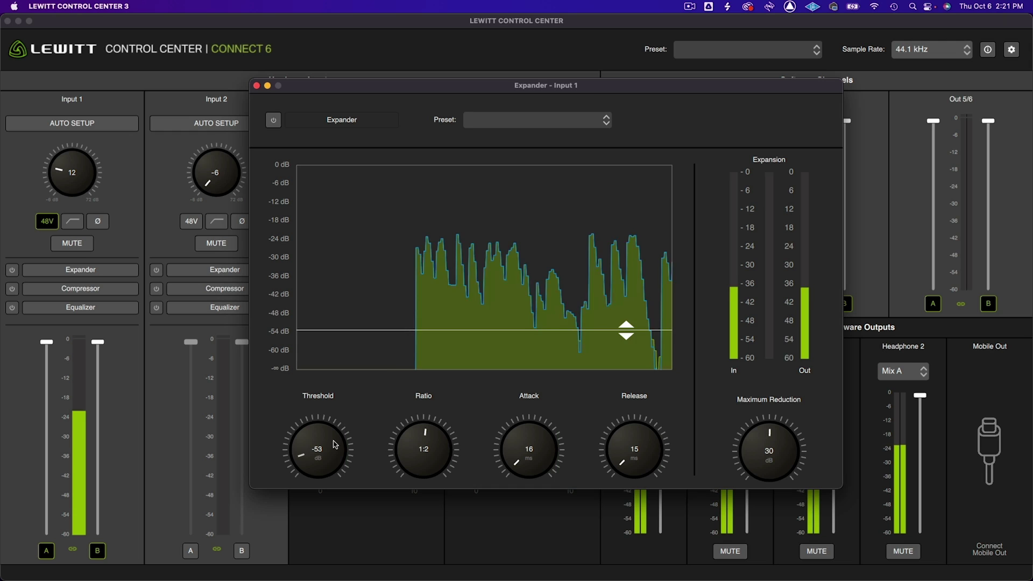
left_click_drag(336, 442, 332, 439)
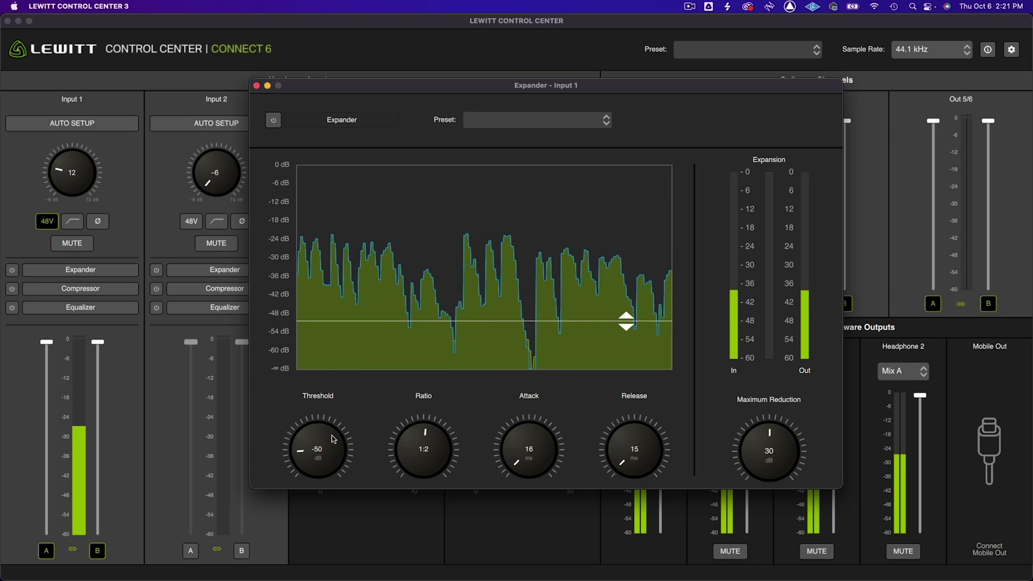
left_click_drag(332, 439, 332, 449)
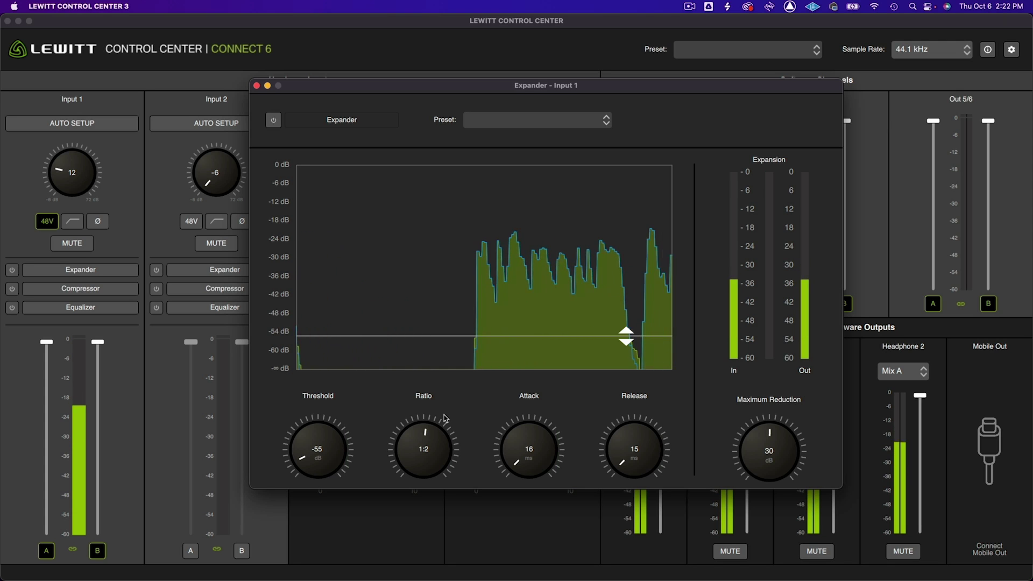
Sweep the expander Ratio between 1:2 and infinity, ending near 1:2
mouse_move(442, 418)
left_mouse_down()
mouse_move(427, 428)
mouse_move(429, 368)
mouse_move(449, 334)
left_mouse_up()
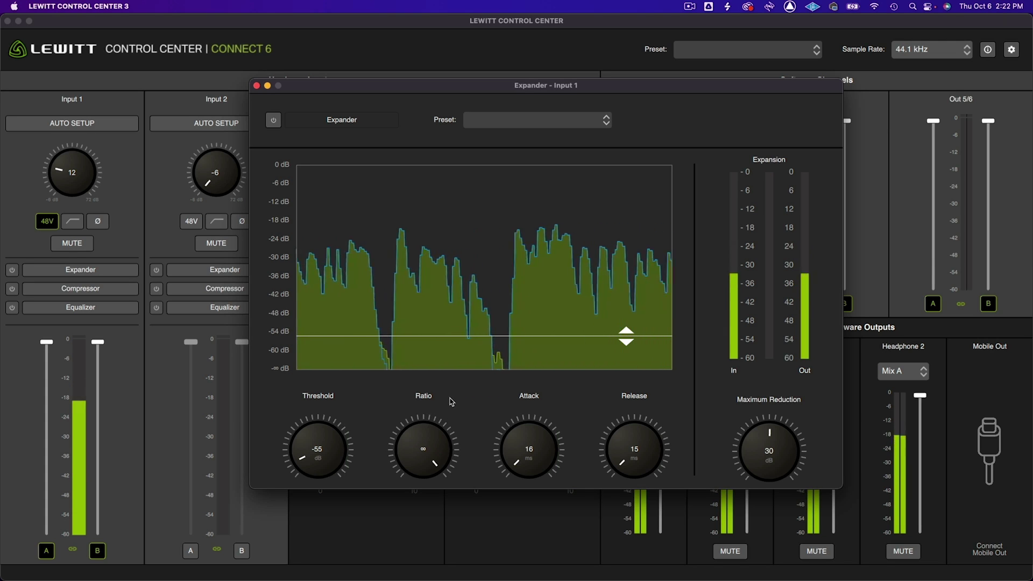
left_click_drag(449, 401, 463, 419)
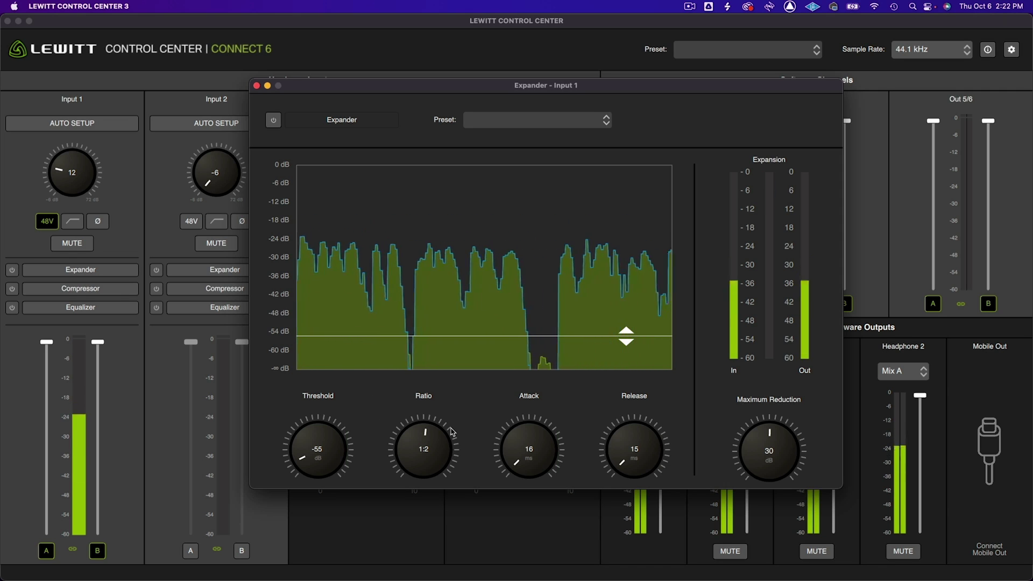
left_click_drag(449, 431, 449, 379)
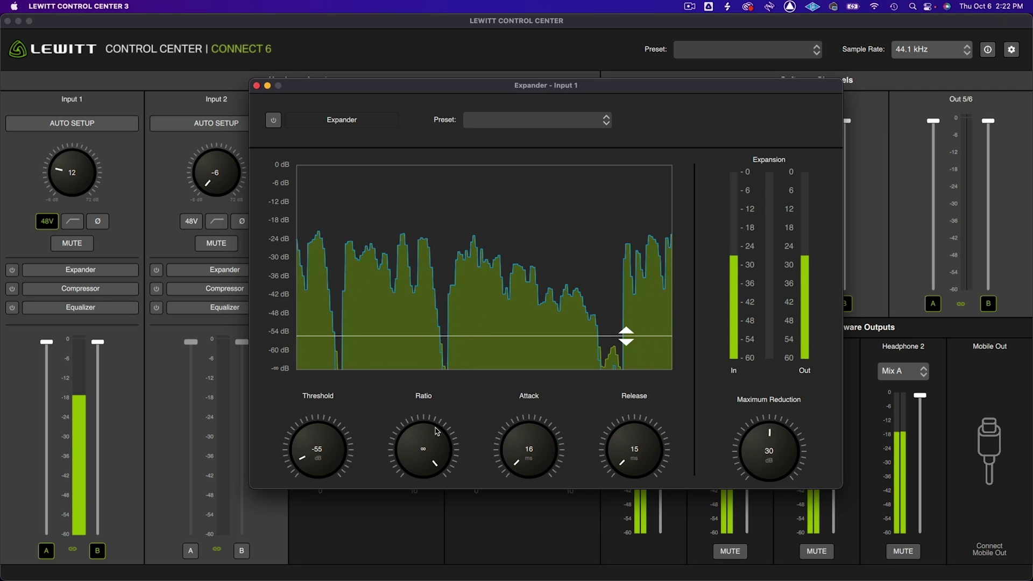
left_click_drag(435, 432, 436, 489)
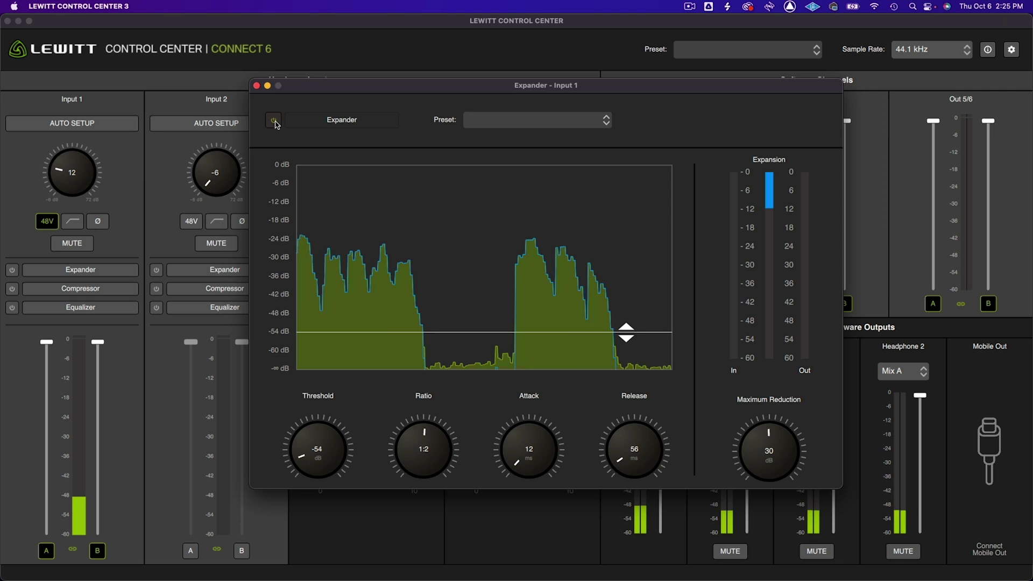
Switch the expander on, settle Threshold at -51 dB and Ratio at infinity
left_click(275, 123)
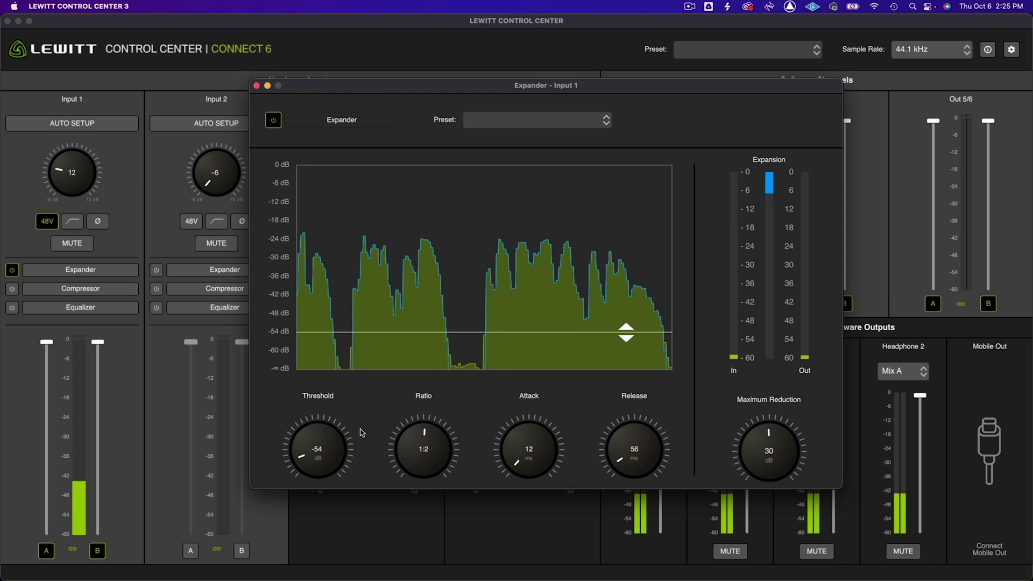
left_click_drag(331, 454, 333, 438)
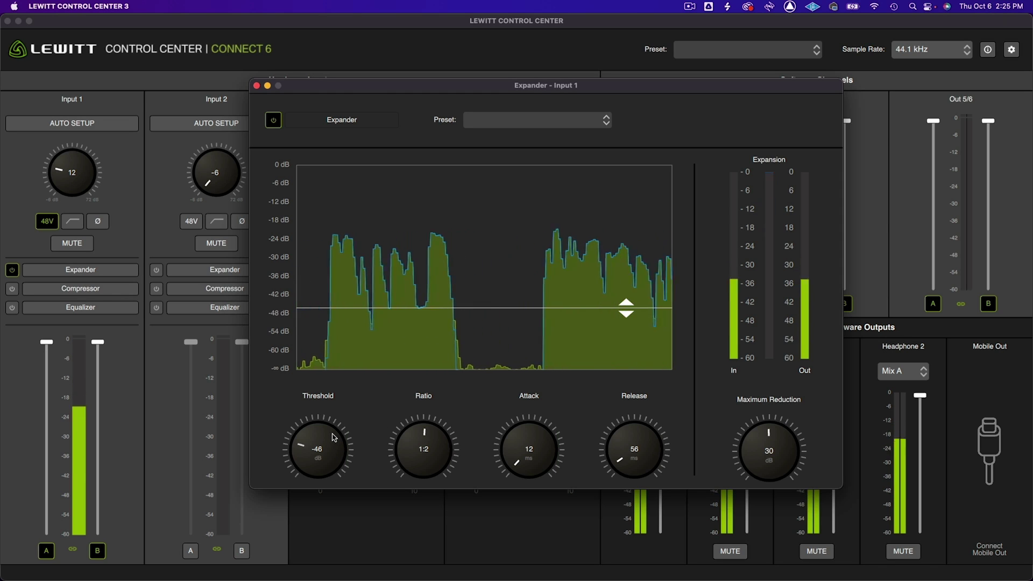
left_click_drag(330, 443, 334, 491)
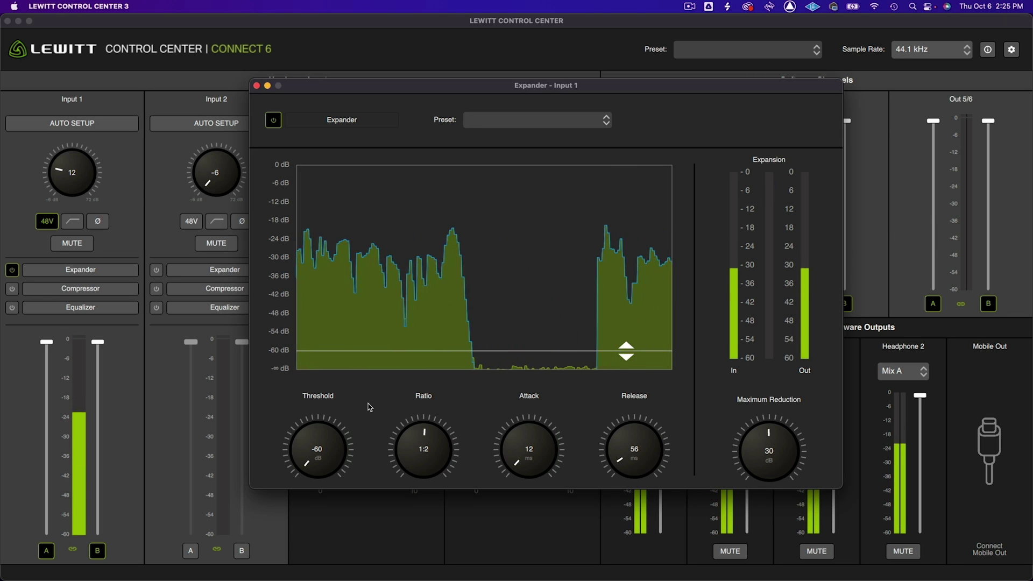
left_click_drag(348, 437, 347, 402)
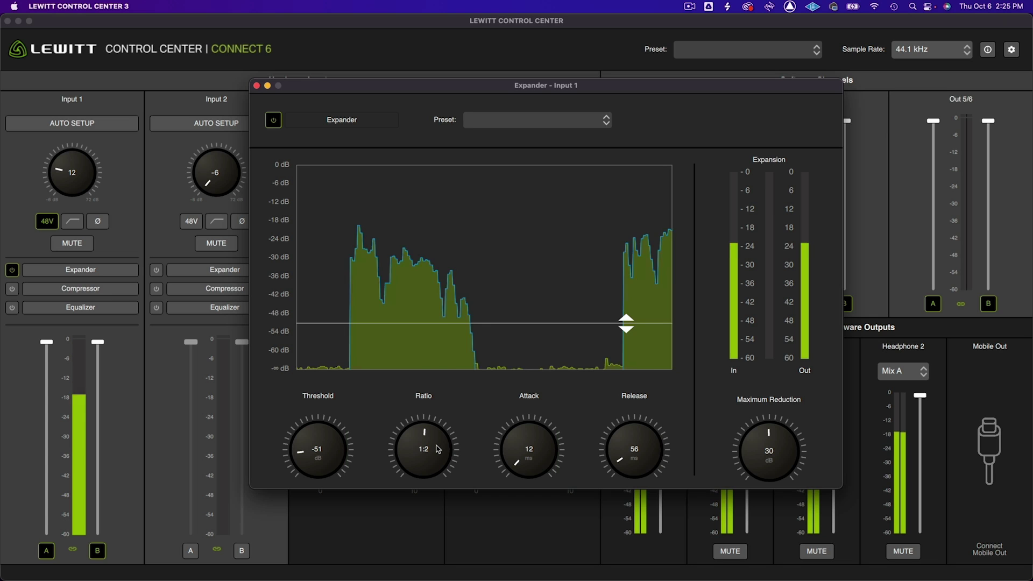
left_click_drag(436, 449, 464, 403)
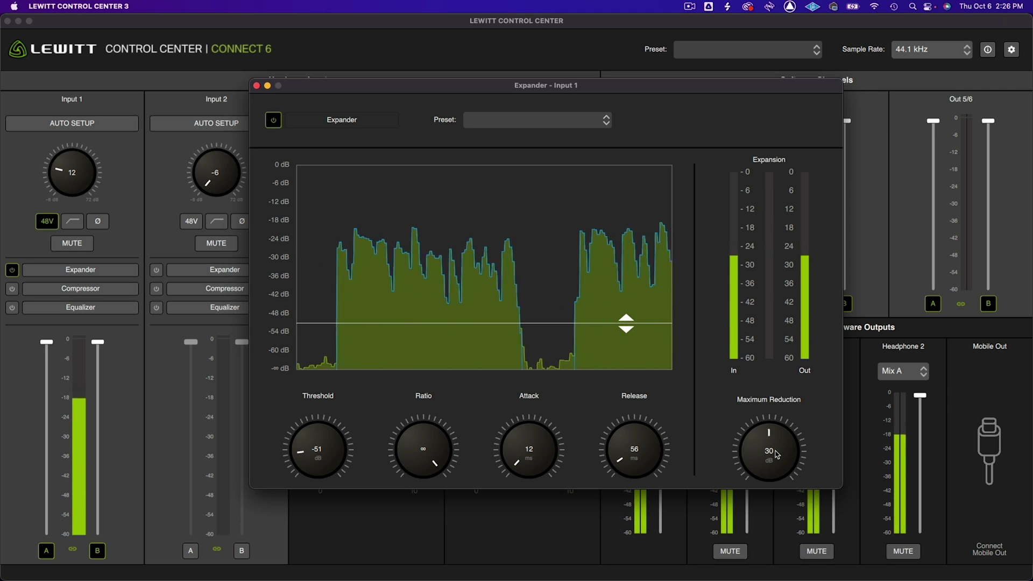
Raise maximum reduction to 60 dB, retune attack and release, and open the compressor
left_click_drag(774, 455, 775, 387)
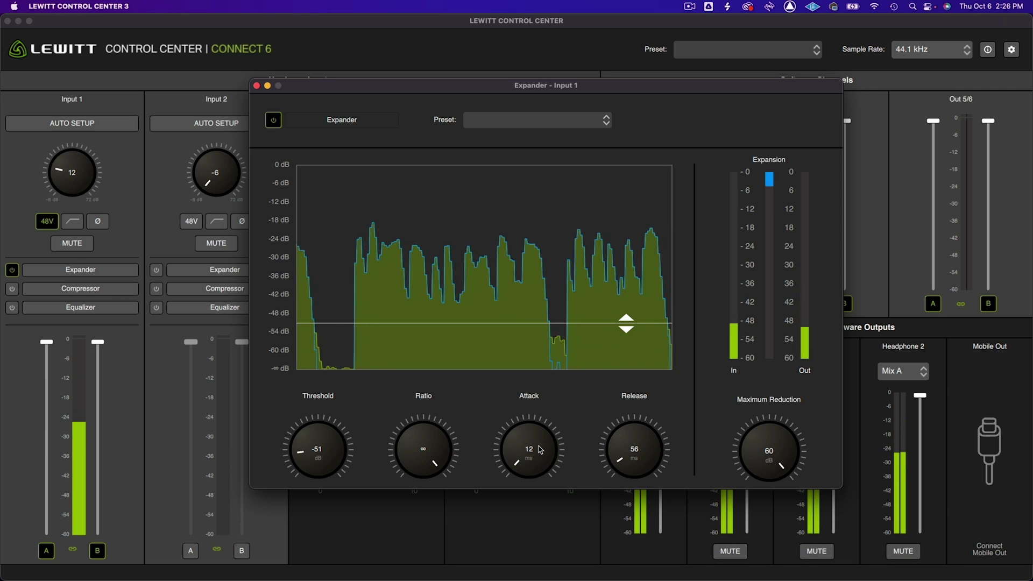
mouse_move(539, 449)
left_mouse_down()
mouse_move(535, 410)
mouse_move(535, 452)
left_mouse_up()
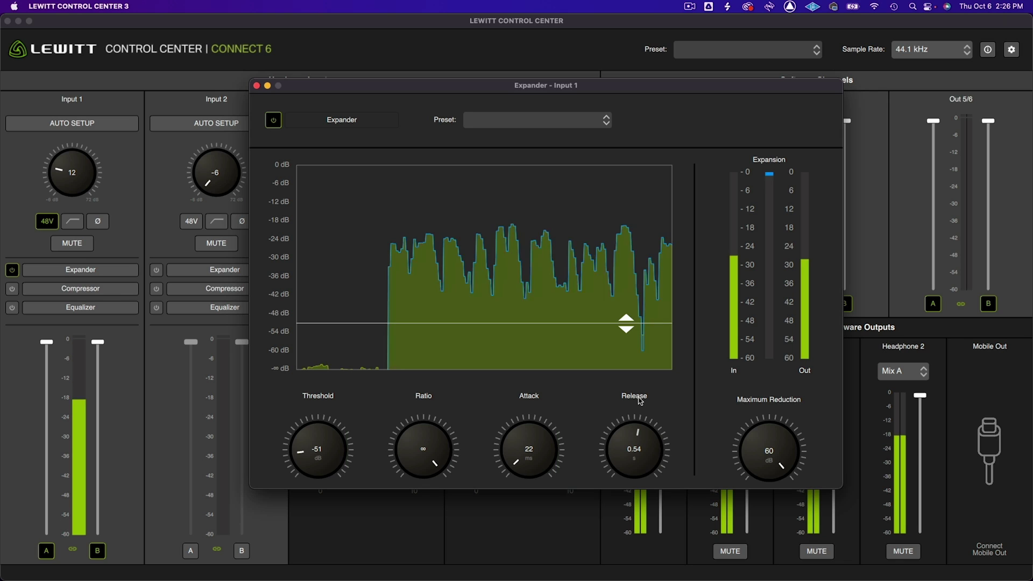
left_click_drag(640, 401, 571, 417)
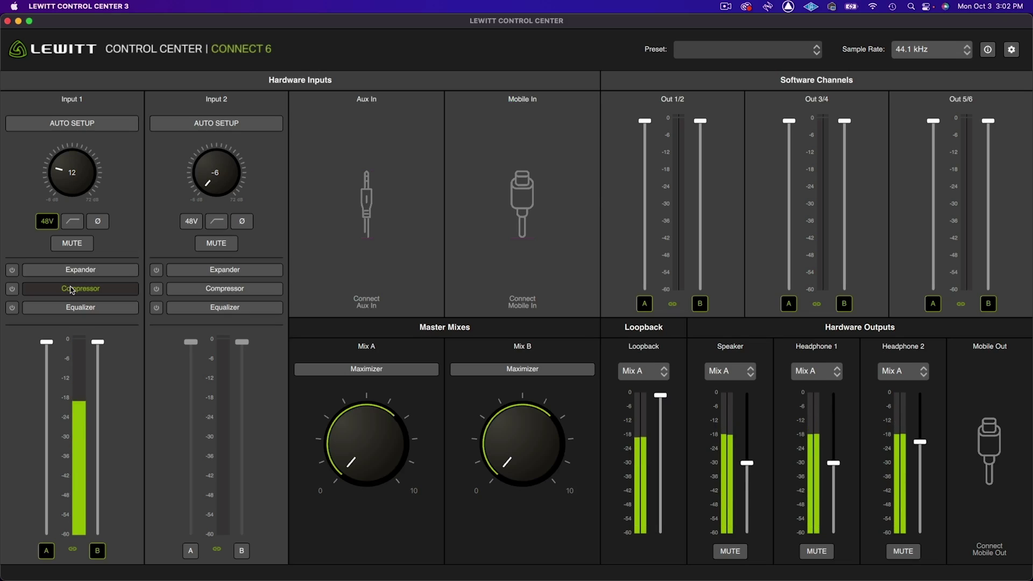
left_click(71, 289)
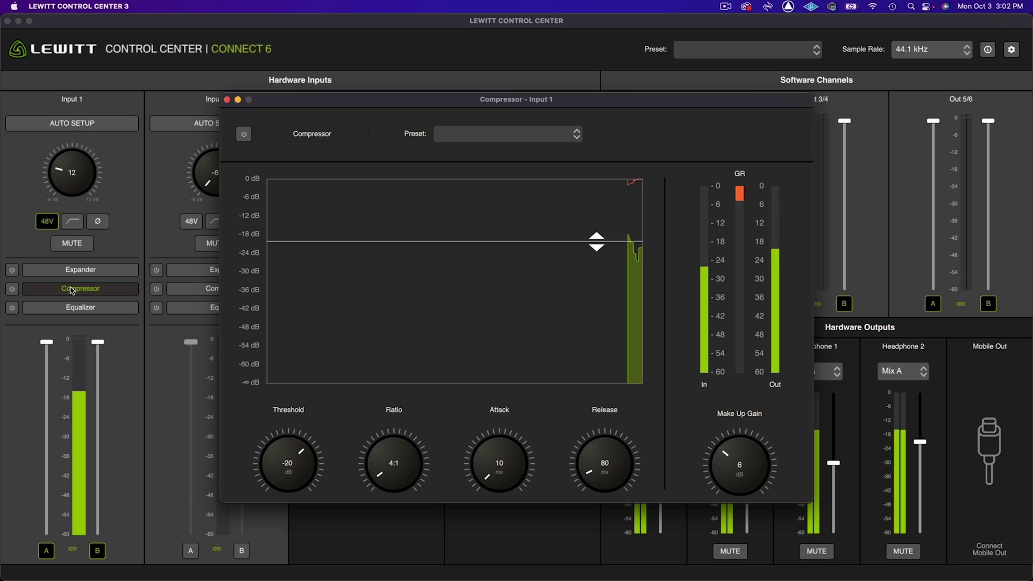
Enable the Input 1 compressor with its power button
left_click(244, 134)
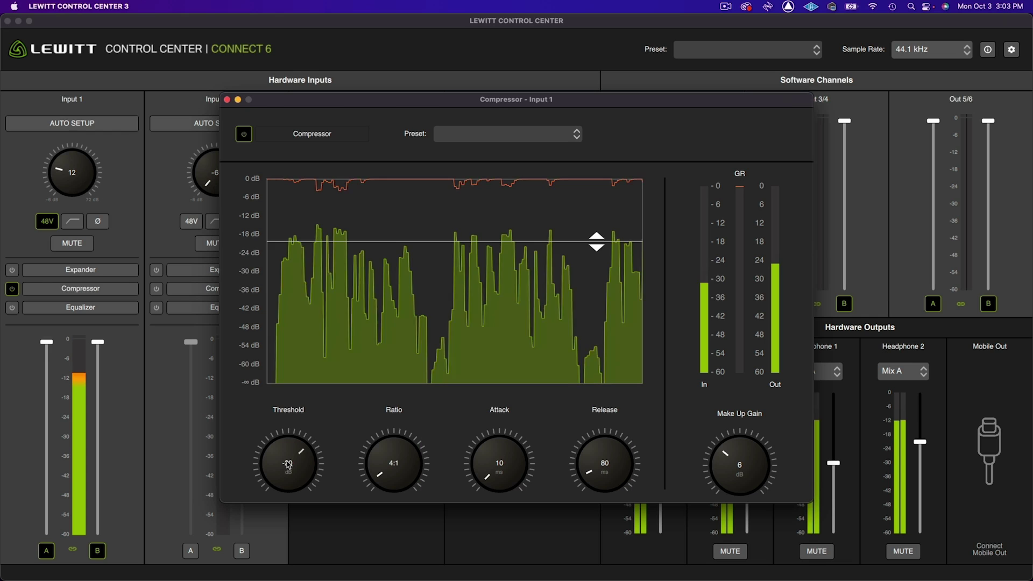
Audition compressor thresholds around -13, -18 and -27 dB, ending at -20 dB
left_click_drag(287, 477, 288, 482)
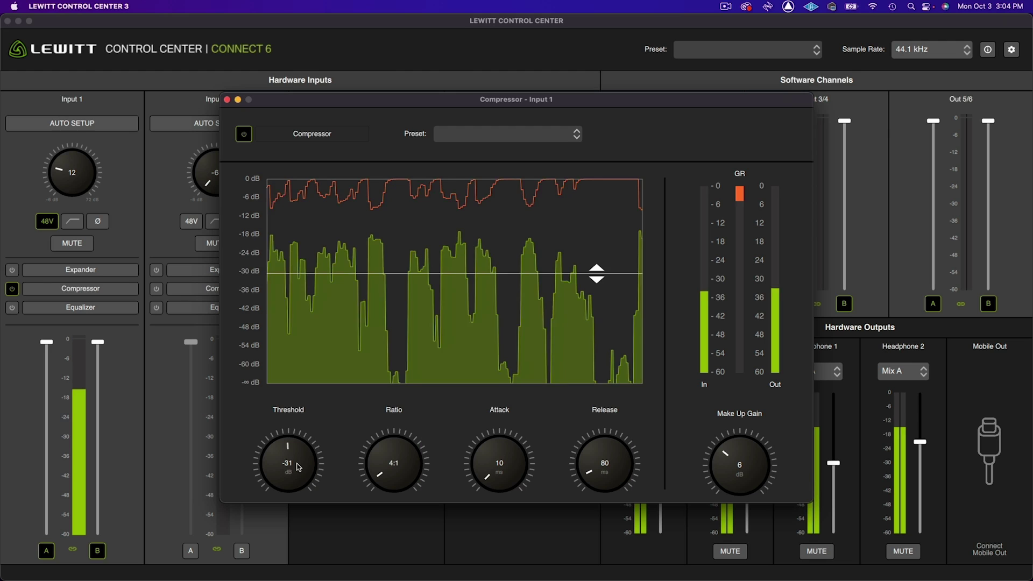
left_click_drag(298, 444, 299, 435)
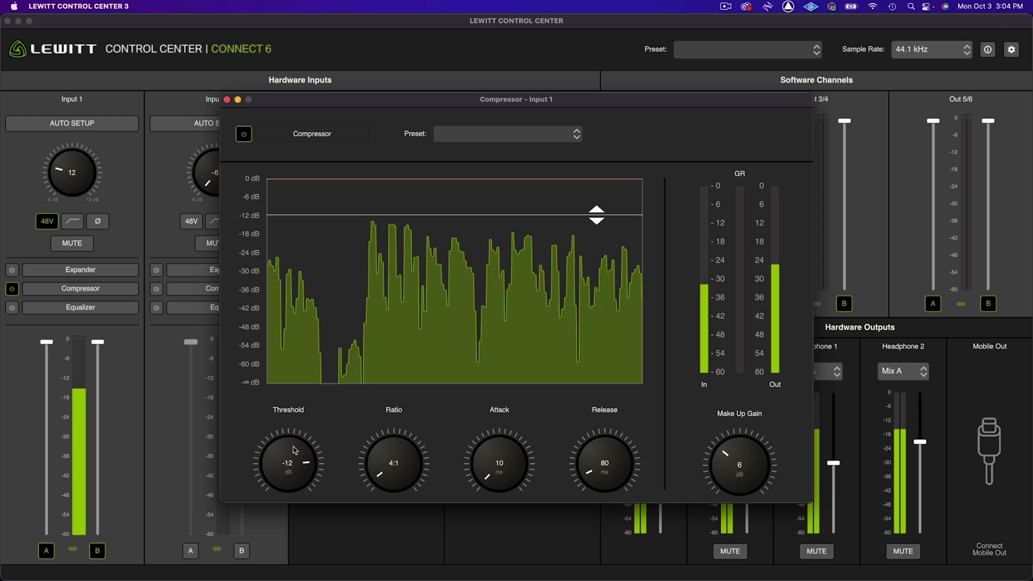
left_click_drag(294, 450, 295, 460)
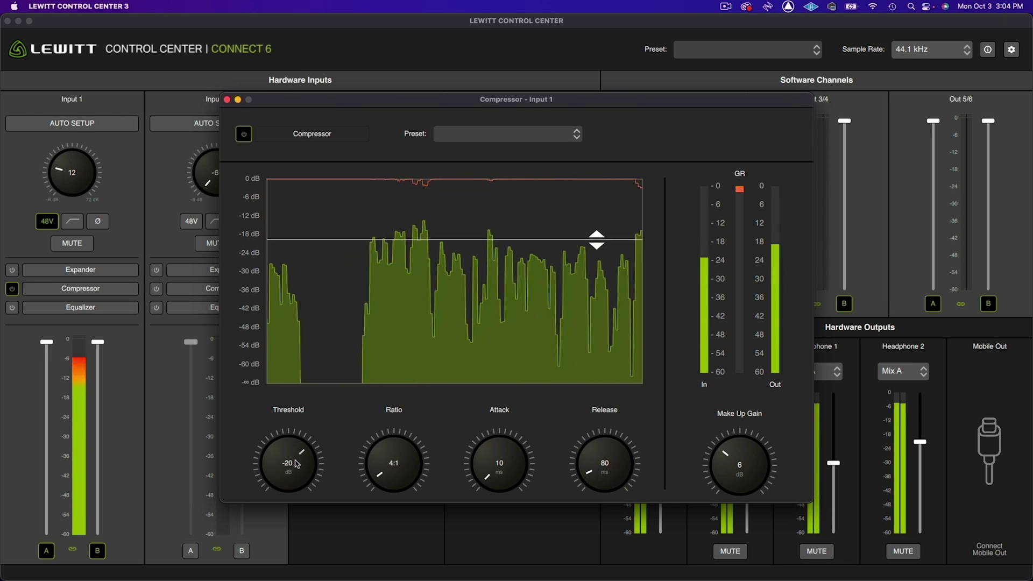
left_click_drag(296, 460, 299, 489)
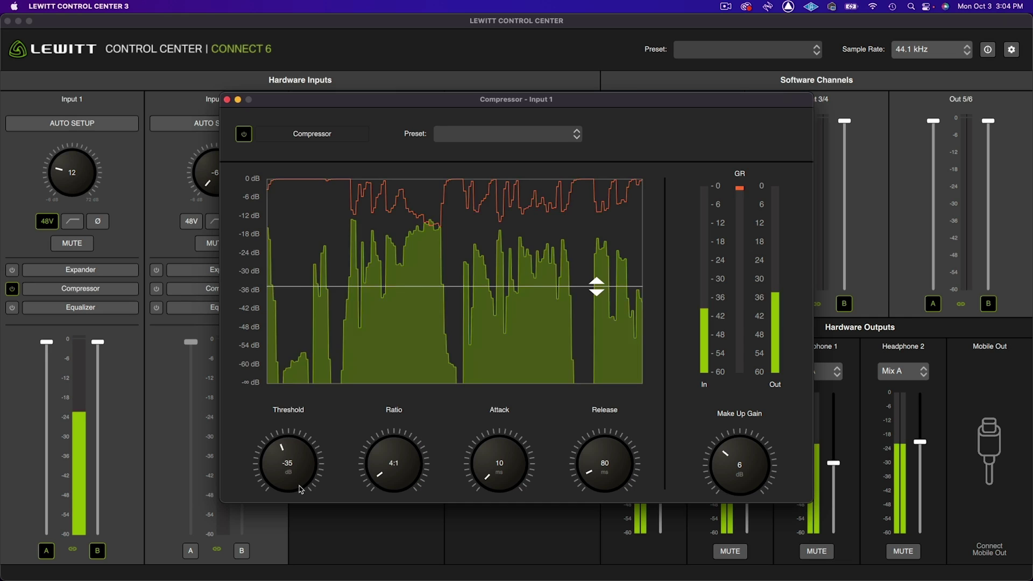
mouse_move(298, 489)
left_mouse_down()
mouse_move(300, 460)
mouse_move(300, 470)
left_mouse_up()
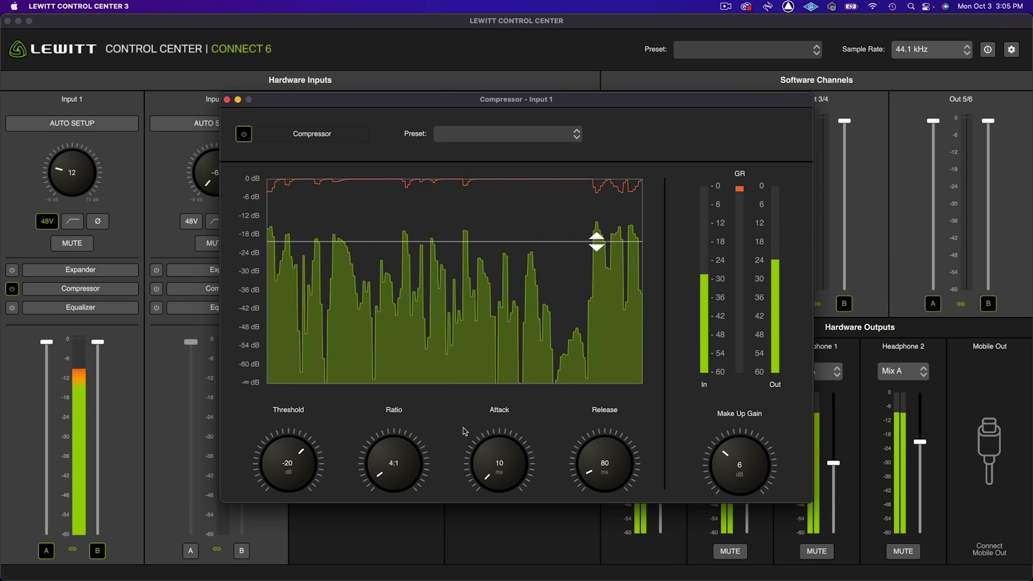
Drop the compressor attack to 0 ms, then reset it to its default
left_click_drag(499, 462, 502, 476)
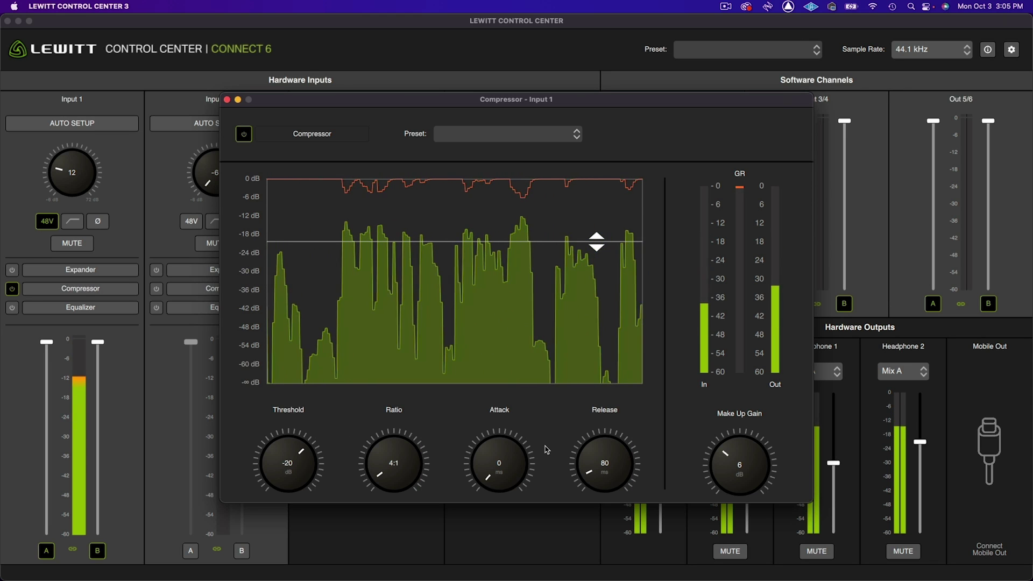
double_click(514, 461)
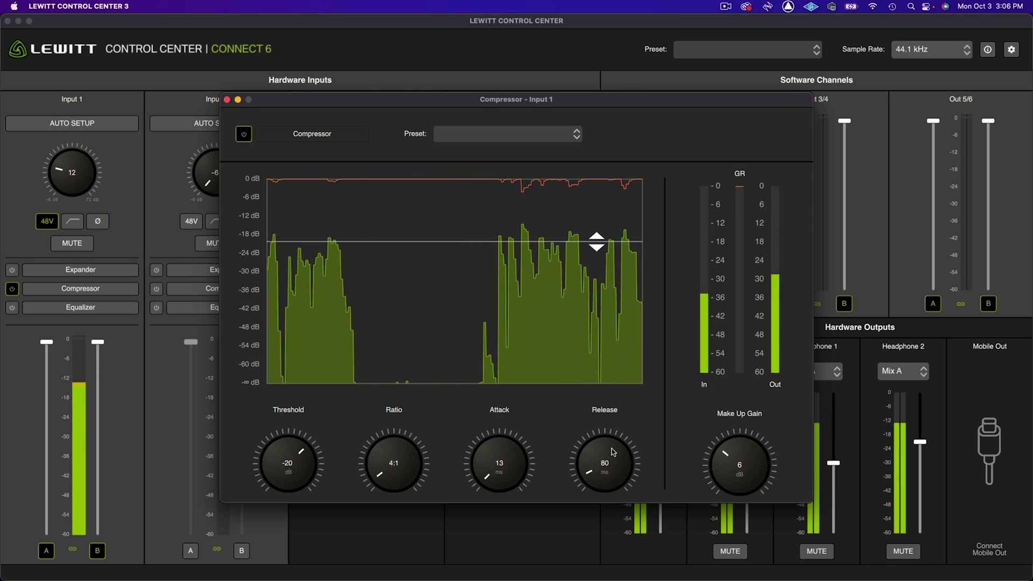
scroll(612, 456, "up", 3)
Set compressor release to 67 ms, threshold to -30 dB and make-up gain to 8 dB
left_click_drag(612, 446, 614, 434)
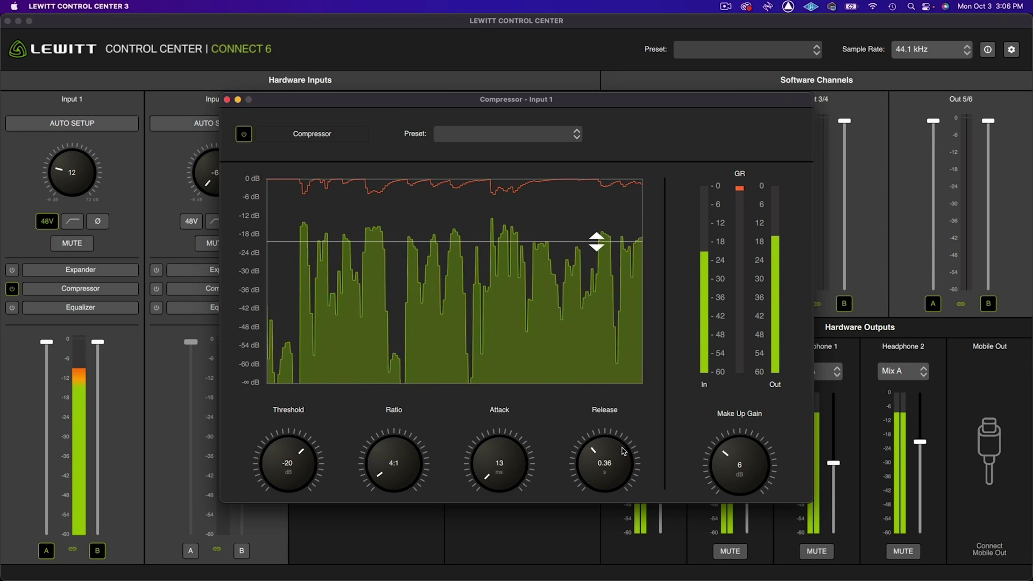
left_click_drag(622, 452, 626, 483)
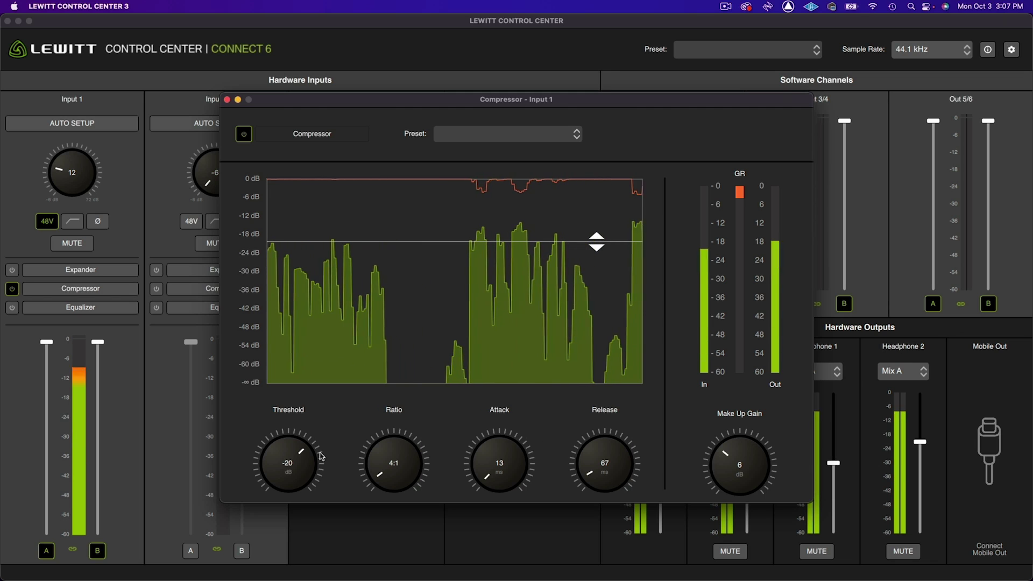
left_click_drag(302, 451, 307, 473)
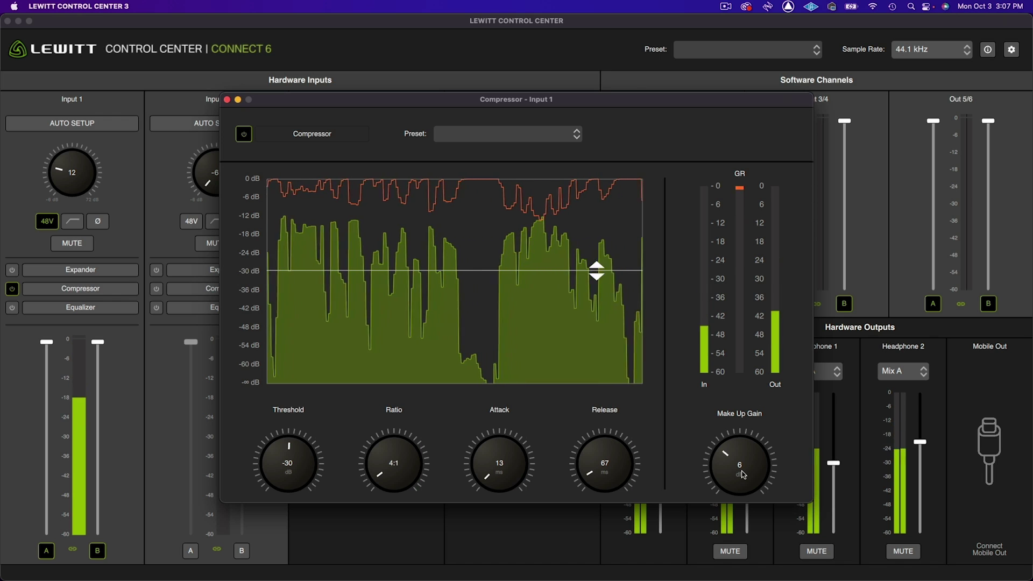
left_click_drag(740, 473, 741, 467)
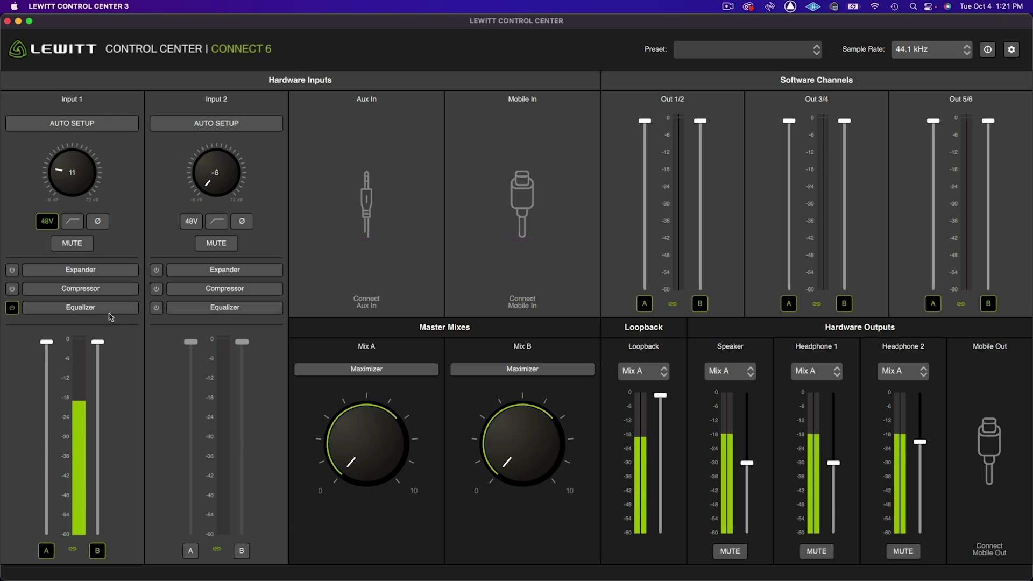
Open the Input 1 equalizer, trial band 2 and 3 changes, and move band 1 to 67 Hz
left_click(107, 309)
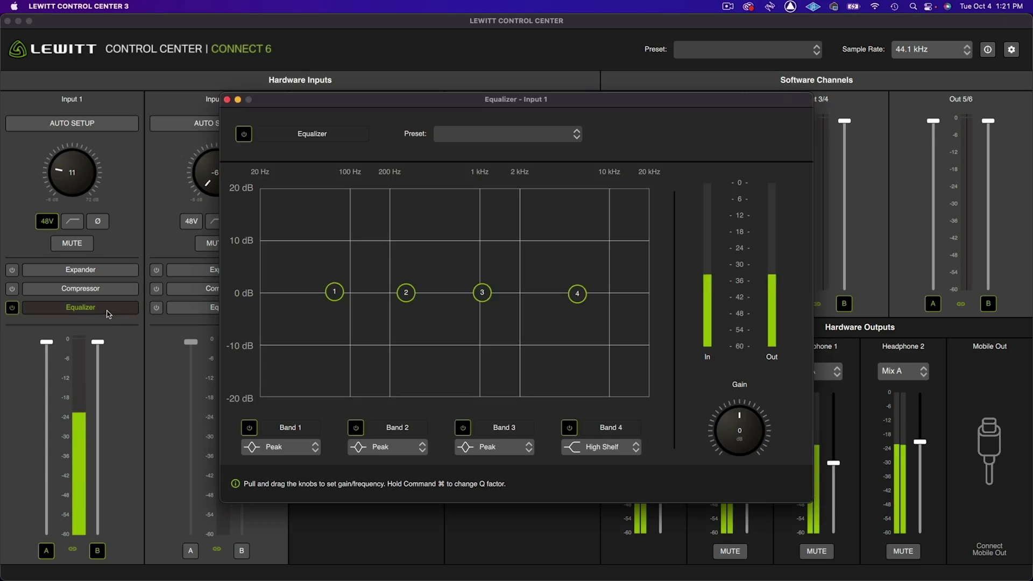
left_click_drag(614, 101, 643, 77)
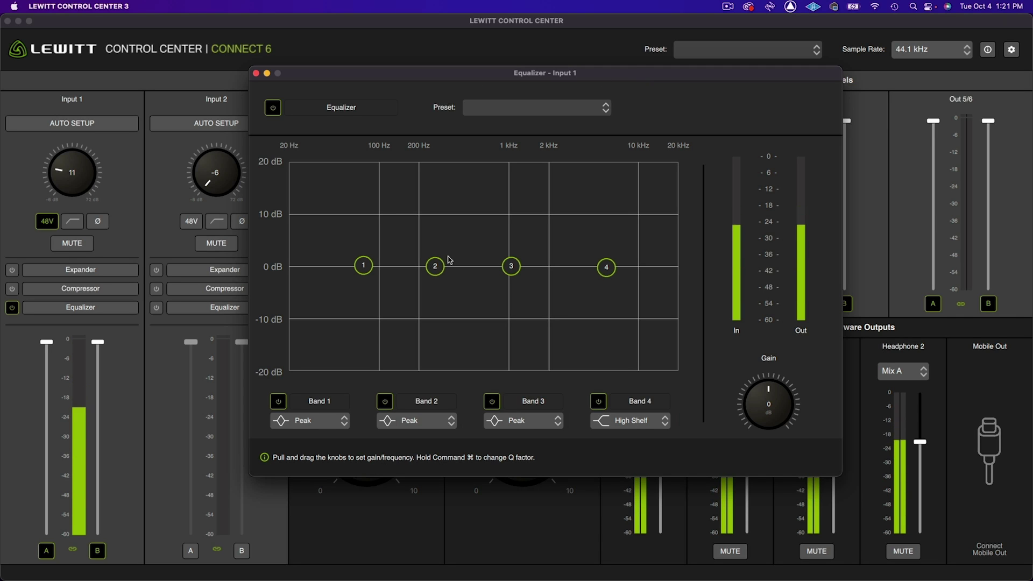
left_click_drag(437, 267, 436, 249)
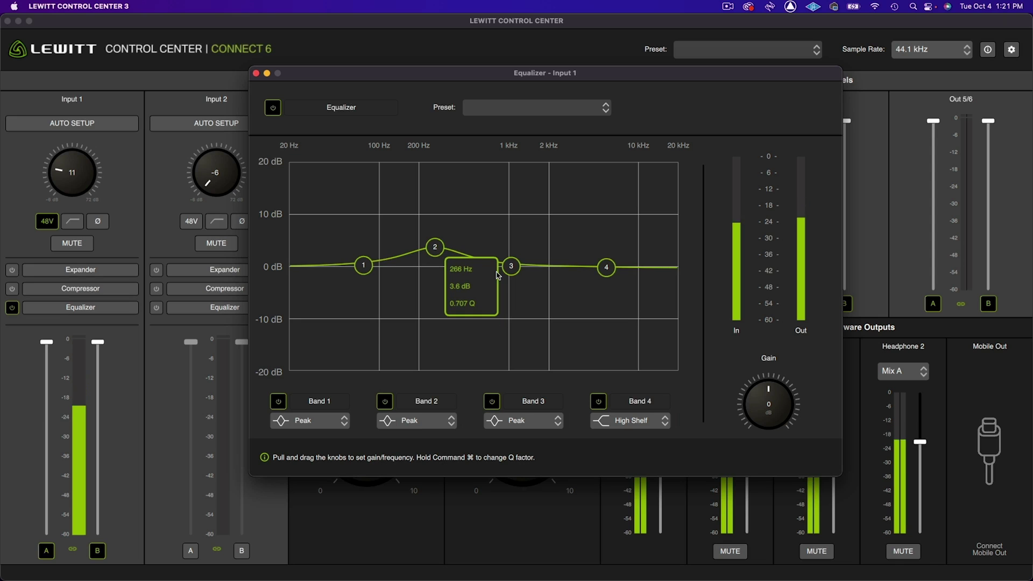
mouse_move(511, 266)
left_mouse_down()
mouse_move(524, 292)
mouse_move(527, 270)
left_mouse_up()
left_click_drag(435, 248, 435, 267)
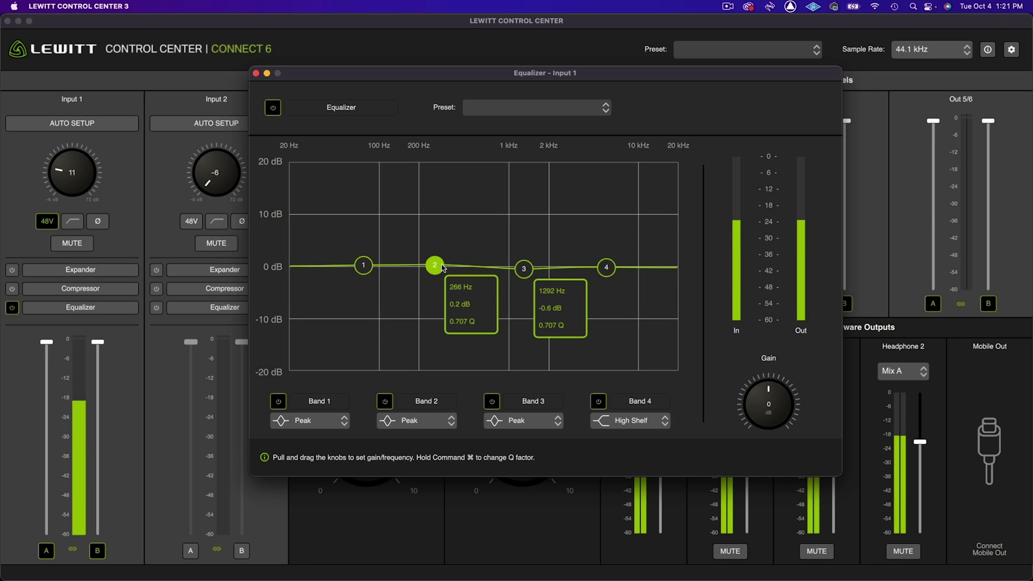
left_click_drag(361, 269, 362, 272)
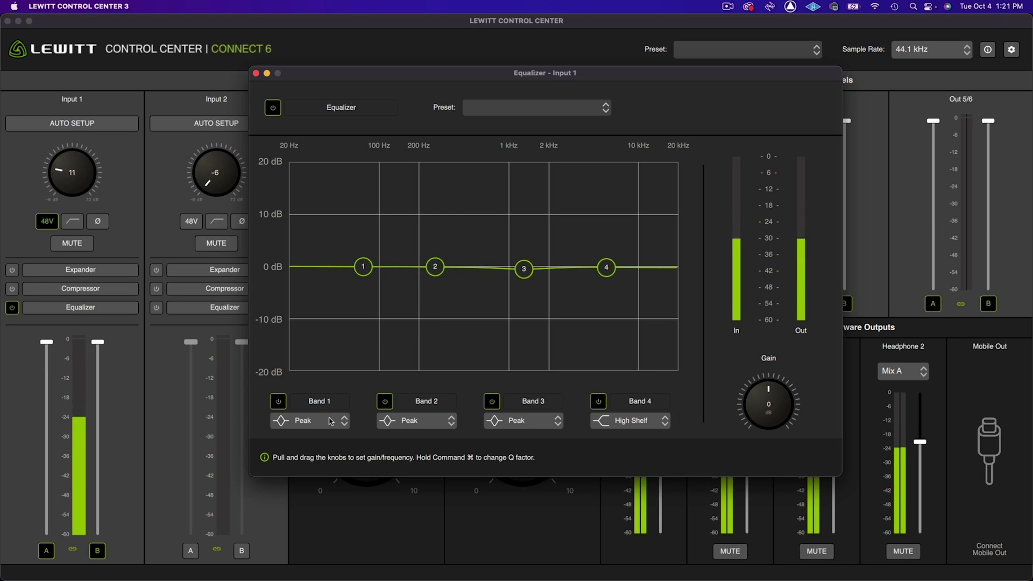
left_click_drag(363, 266, 358, 266)
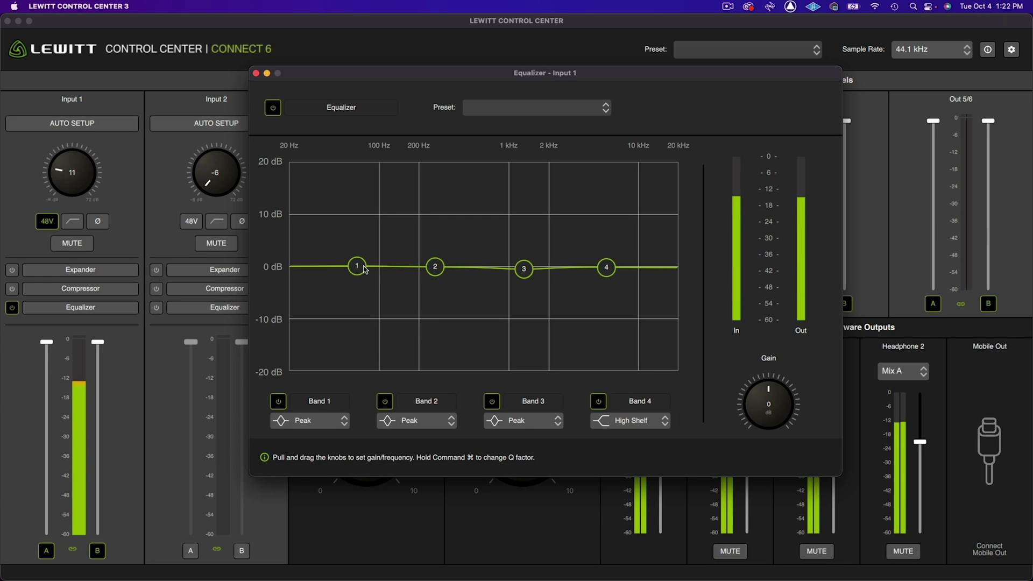
Try band 1 as an 80 Hz low cut, then as a -1.8 dB low shelf
left_click(319, 422)
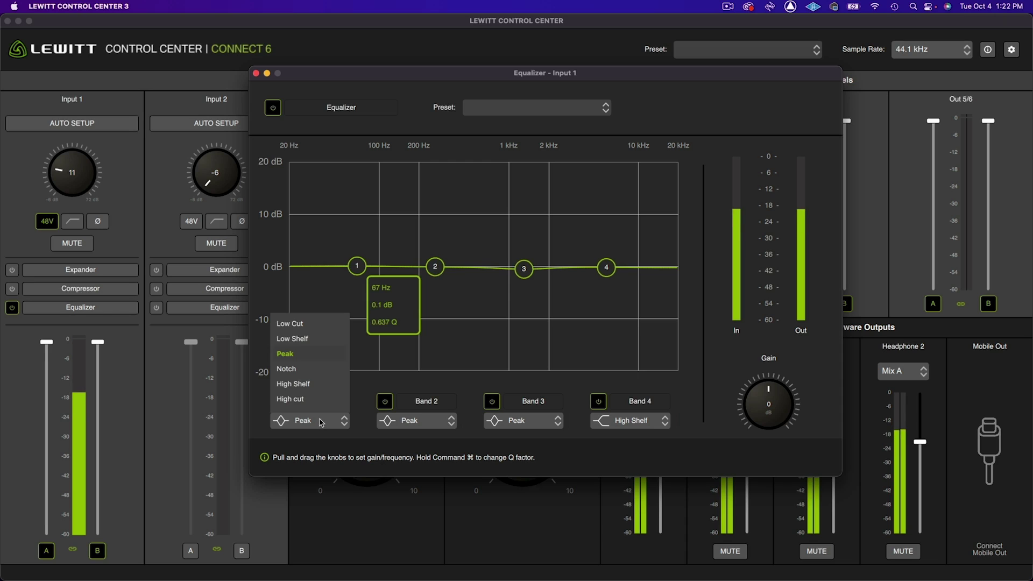
left_click(333, 324)
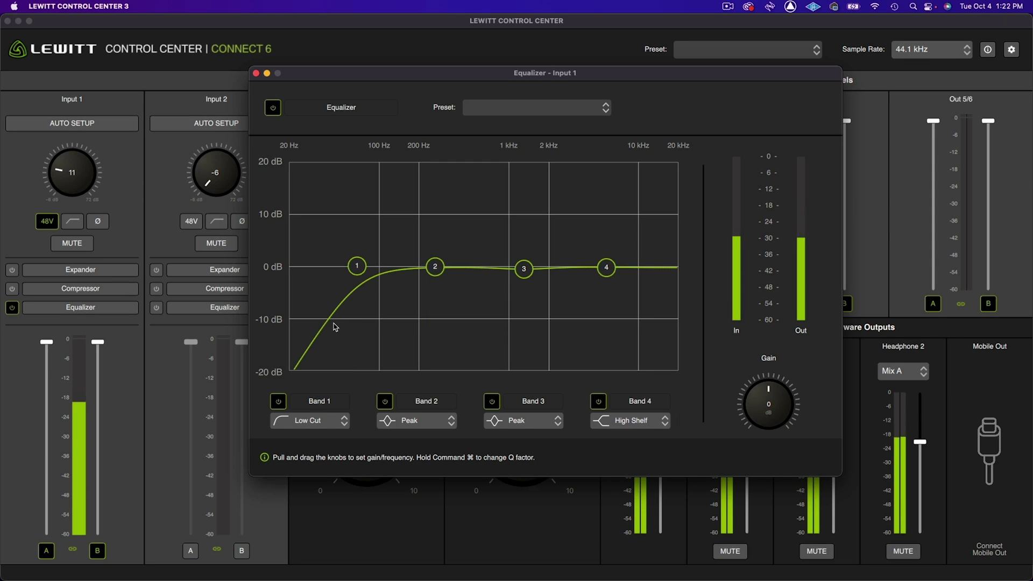
left_click_drag(363, 265, 367, 267)
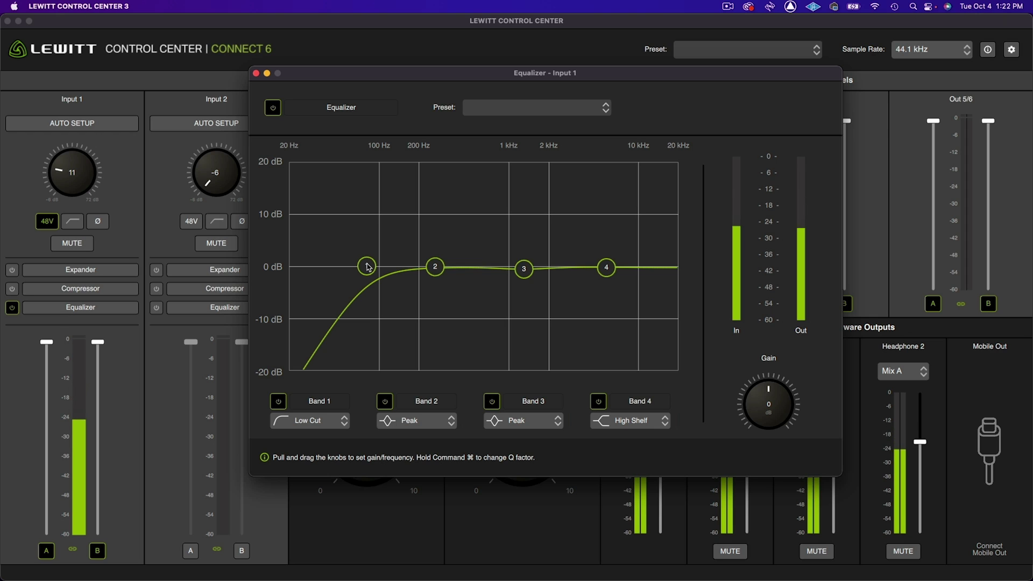
left_click(309, 420)
left_click(295, 336)
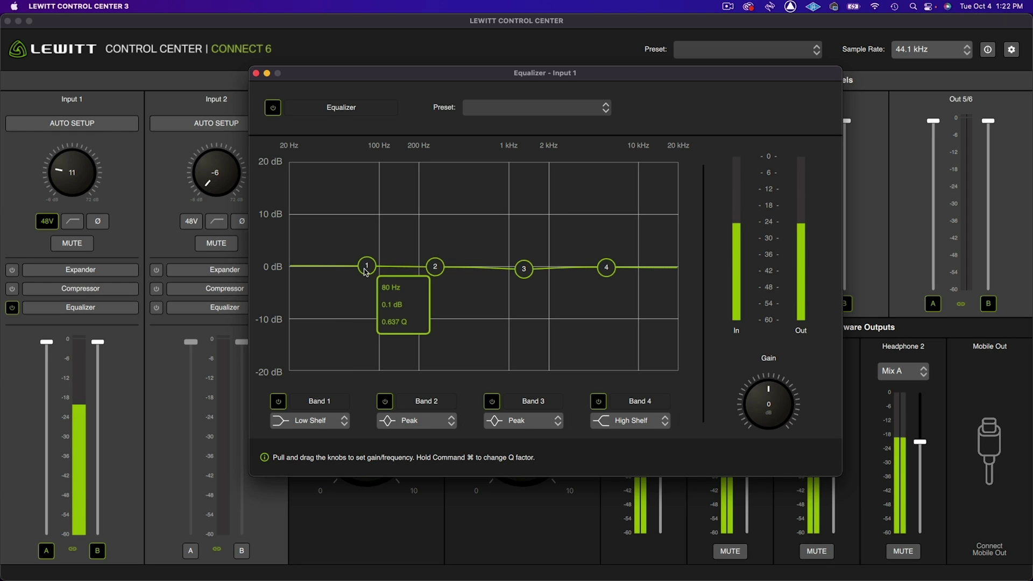
mouse_move(364, 271)
left_mouse_down()
mouse_move(369, 240)
mouse_move(369, 294)
mouse_move(368, 272)
left_mouse_up()
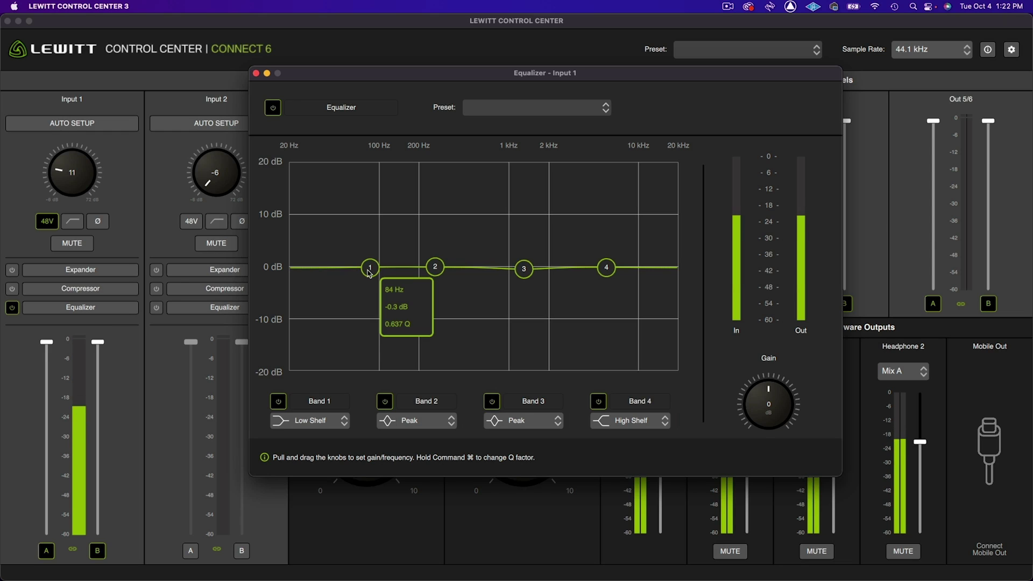
Switch band 1 to a peak around 68 Hz, adjusting its gain and width
left_click(342, 420)
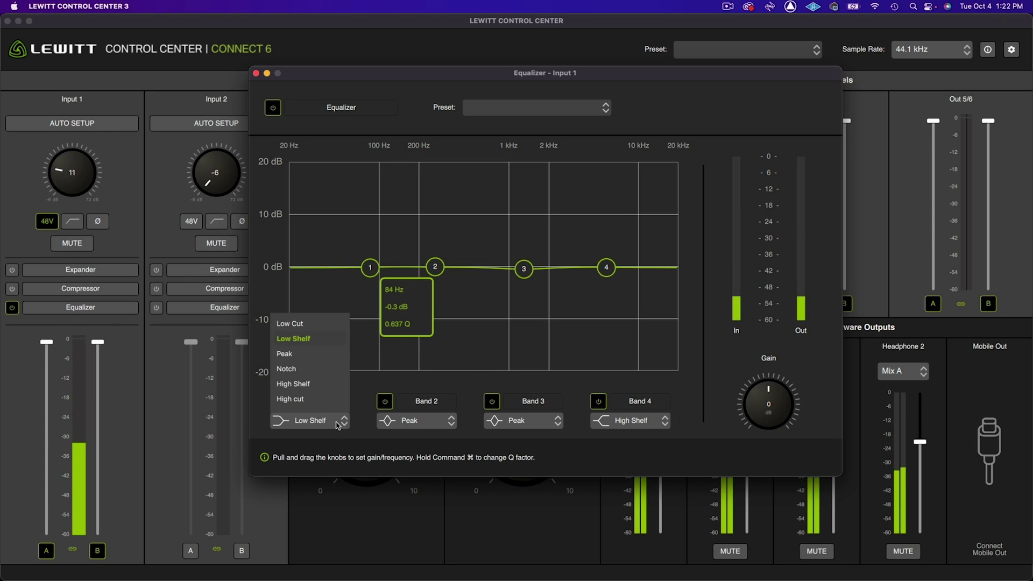
left_click(315, 355)
left_click_drag(371, 272, 357, 243)
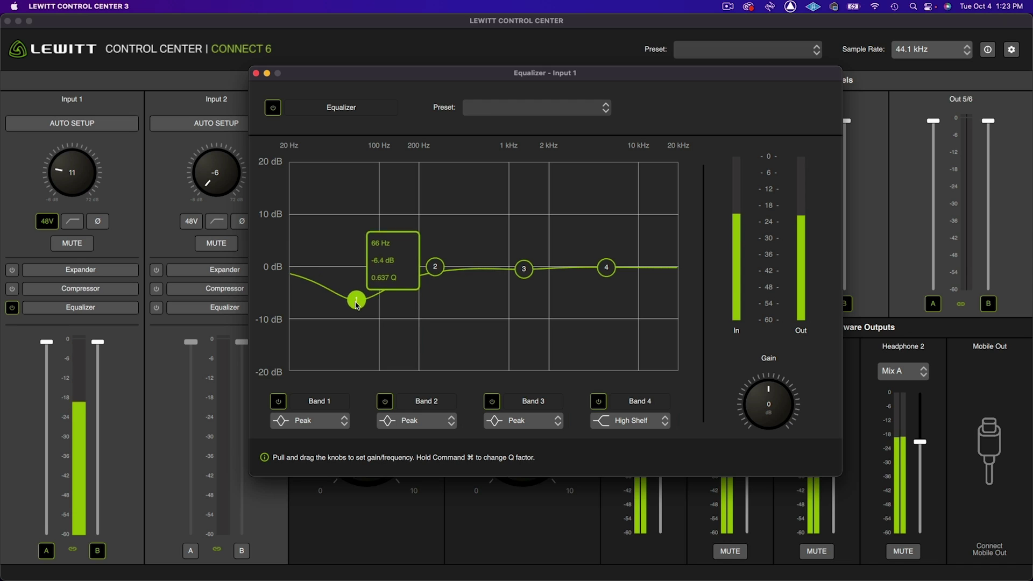
left_click_drag(356, 286, 360, 239)
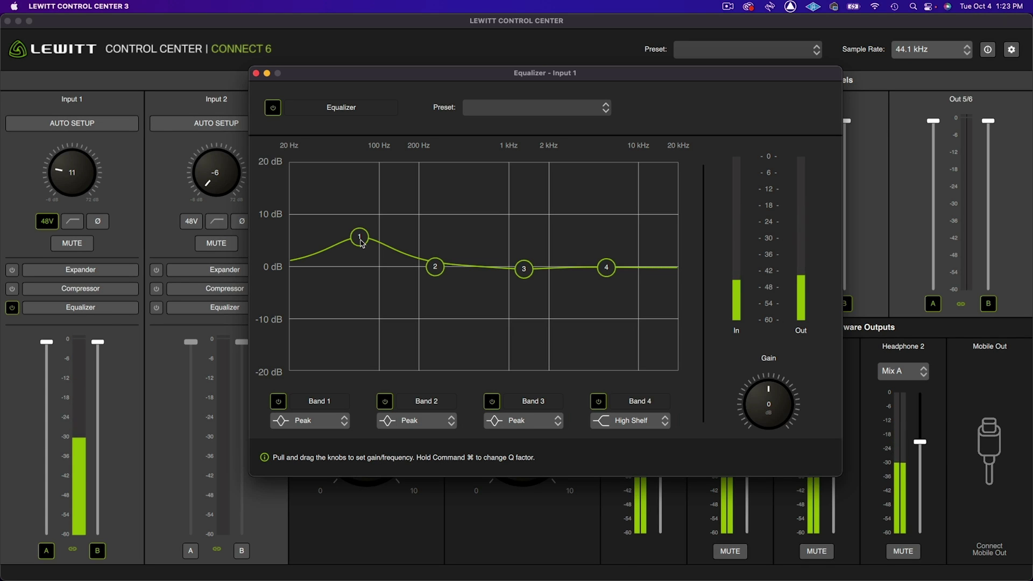
mouse_move(361, 242)
left_mouse_down()
mouse_move(360, 180)
mouse_move(361, 266)
left_mouse_up()
Try band 1 as a notch near 67 Hz, then settle on Low Cut
left_click(308, 420)
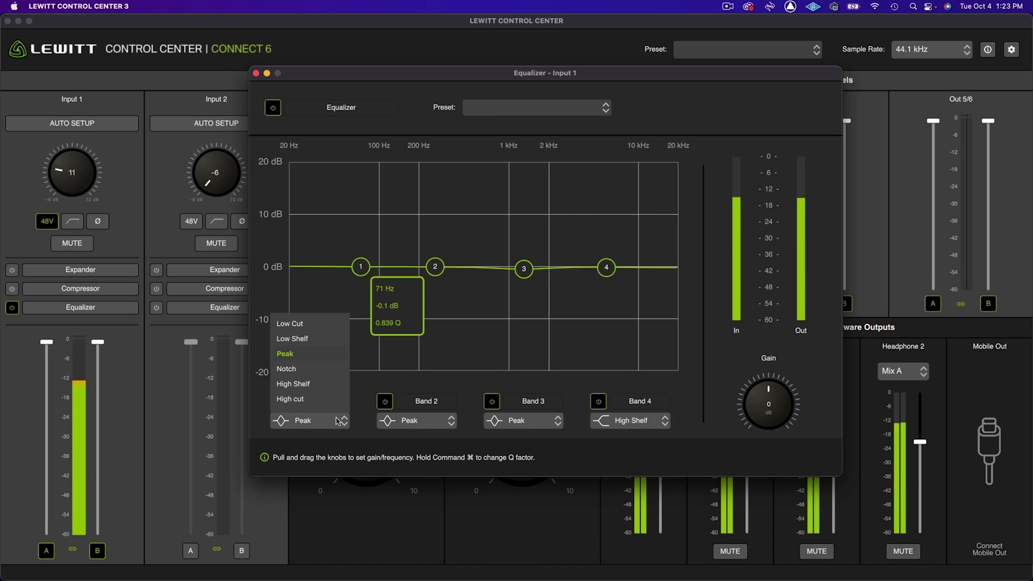
left_click(333, 371)
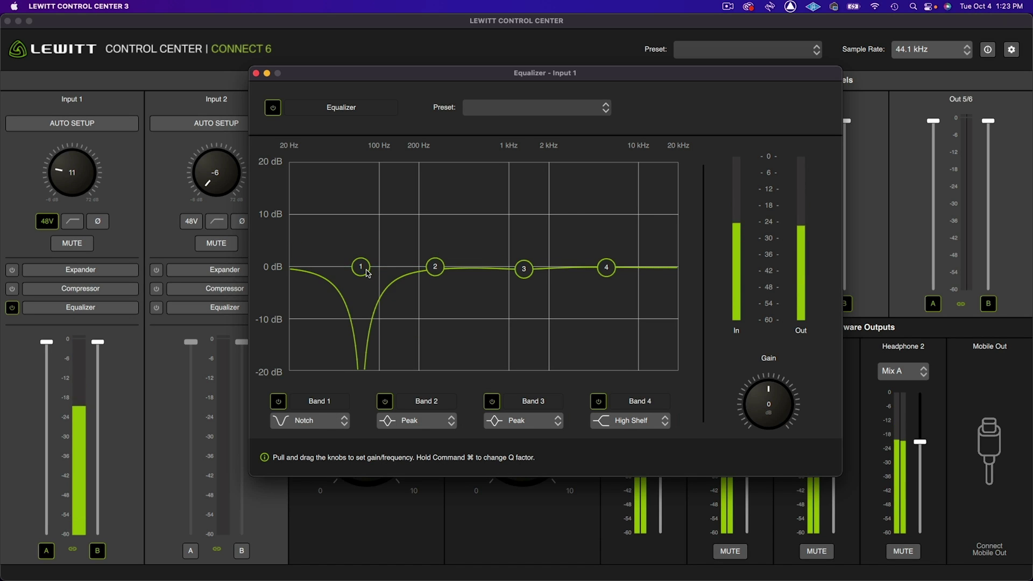
left_click_drag(367, 272, 362, 270)
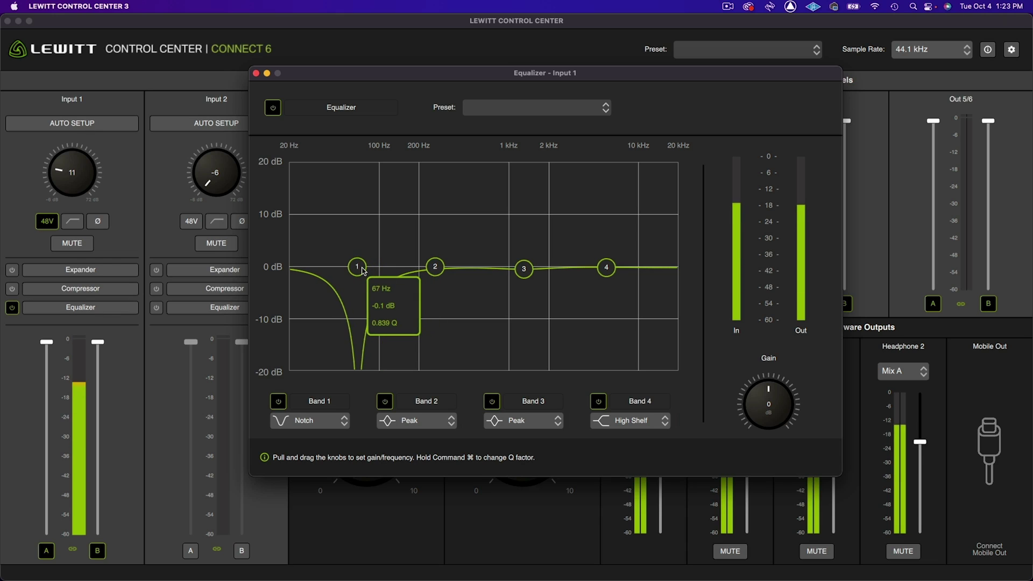
left_click_drag(362, 270, 360, 269)
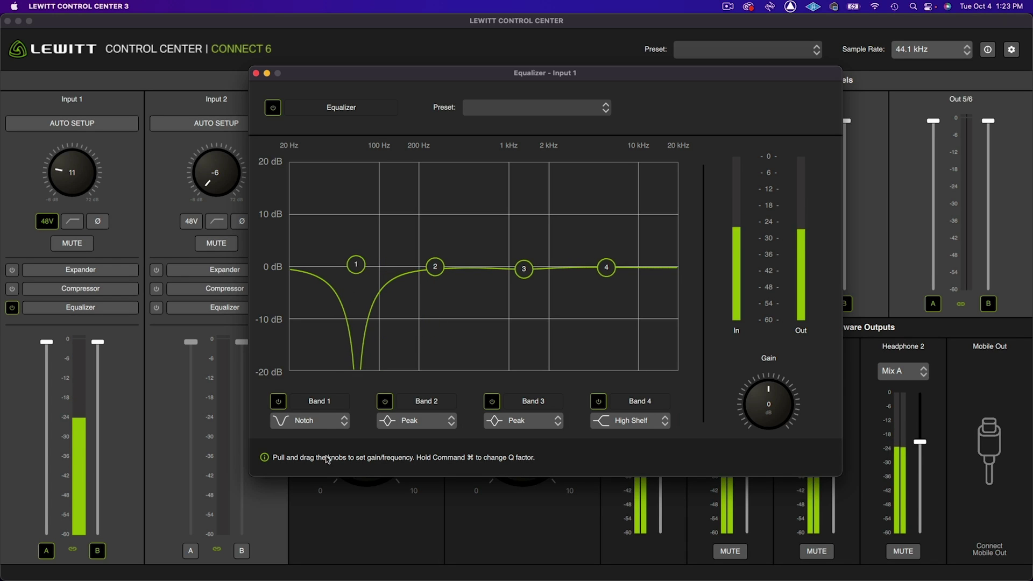
left_click(323, 418)
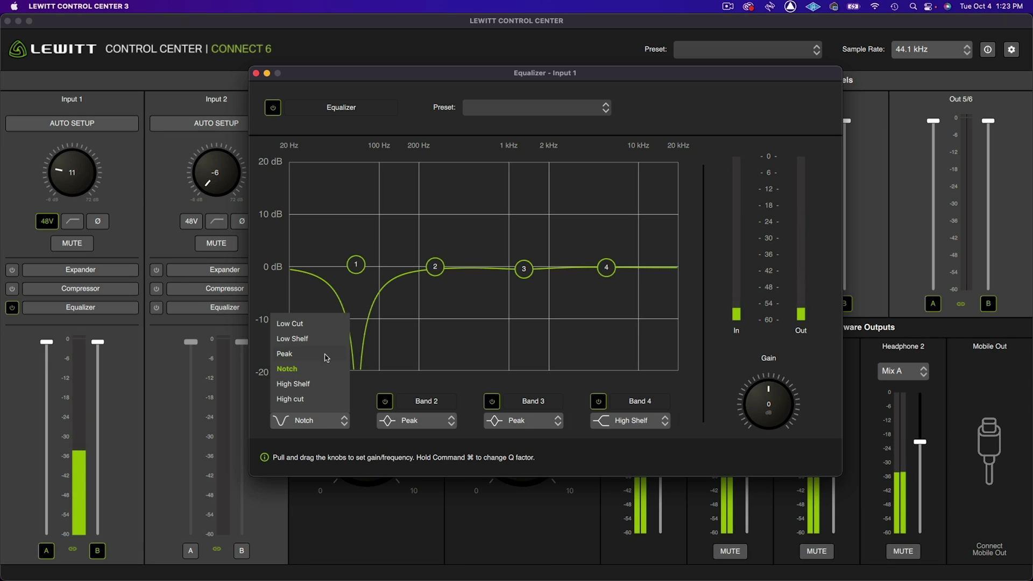
left_click(317, 324)
mouse_move(606, 266)
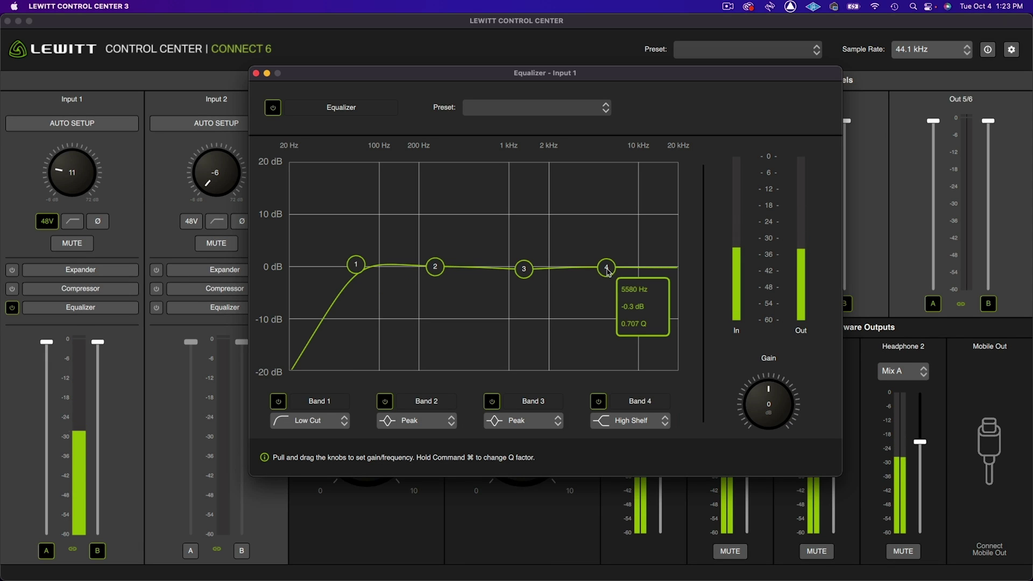
Nudge band 4 gain, test the low-cut frequency, and lower band 2 to about 260 Hz
left_click_drag(608, 272, 608, 267)
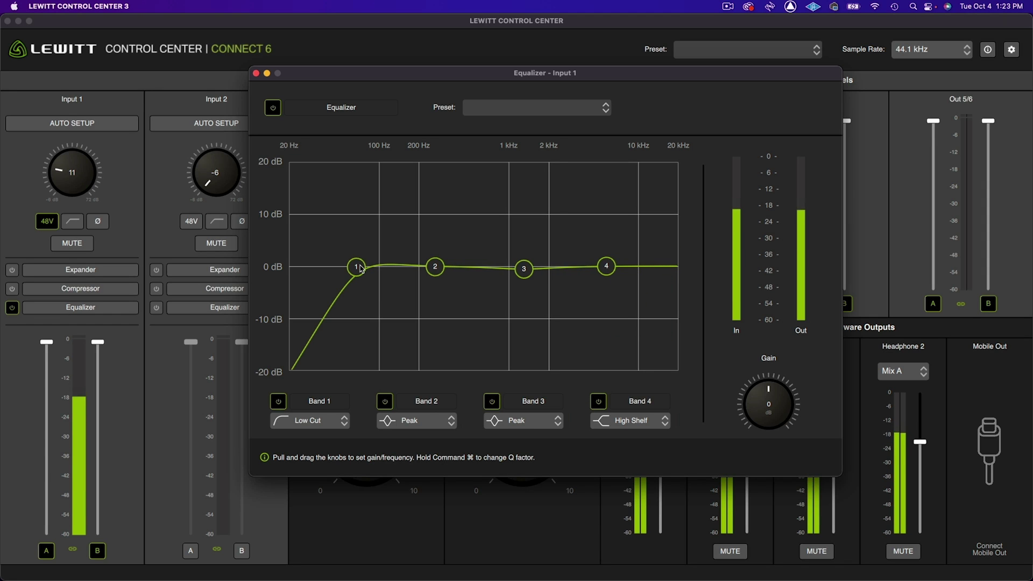
left_click_drag(360, 269, 368, 267)
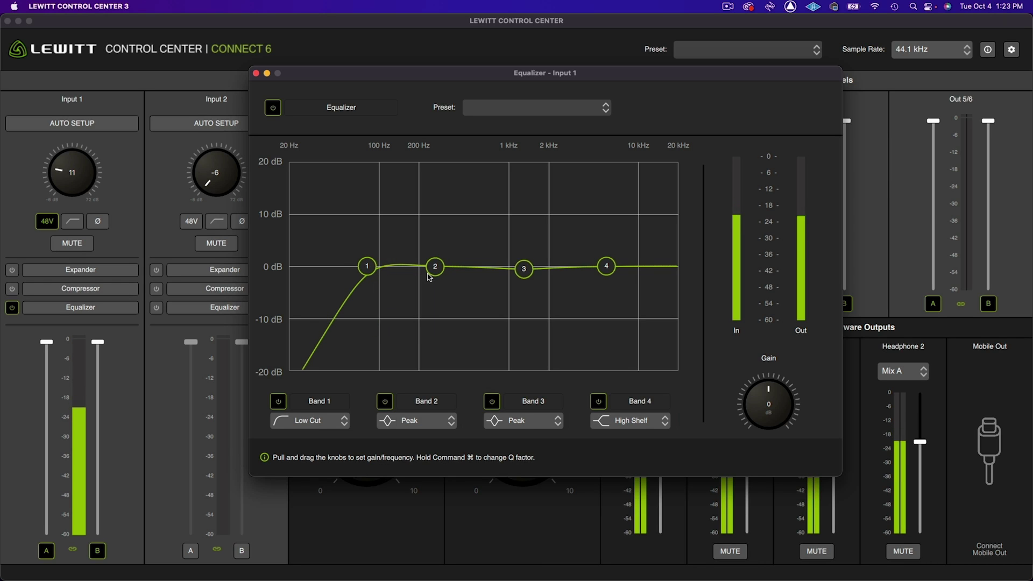
left_click_drag(434, 270, 433, 268)
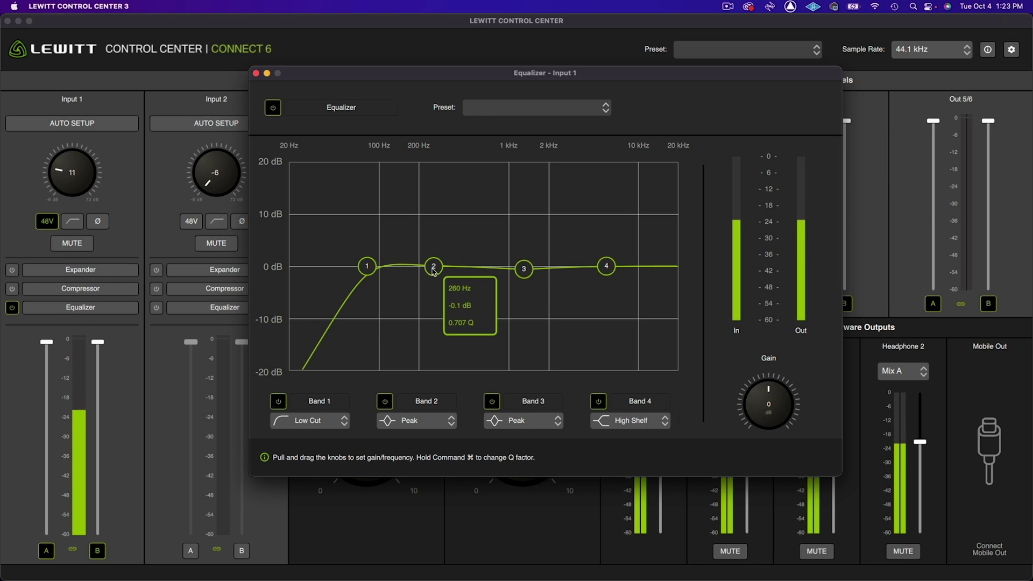
Move band 3 higher in frequency and reset its gain to 0 dB
mouse_move(523, 268)
left_mouse_down()
mouse_move(571, 258)
mouse_move(651, 270)
left_mouse_up()
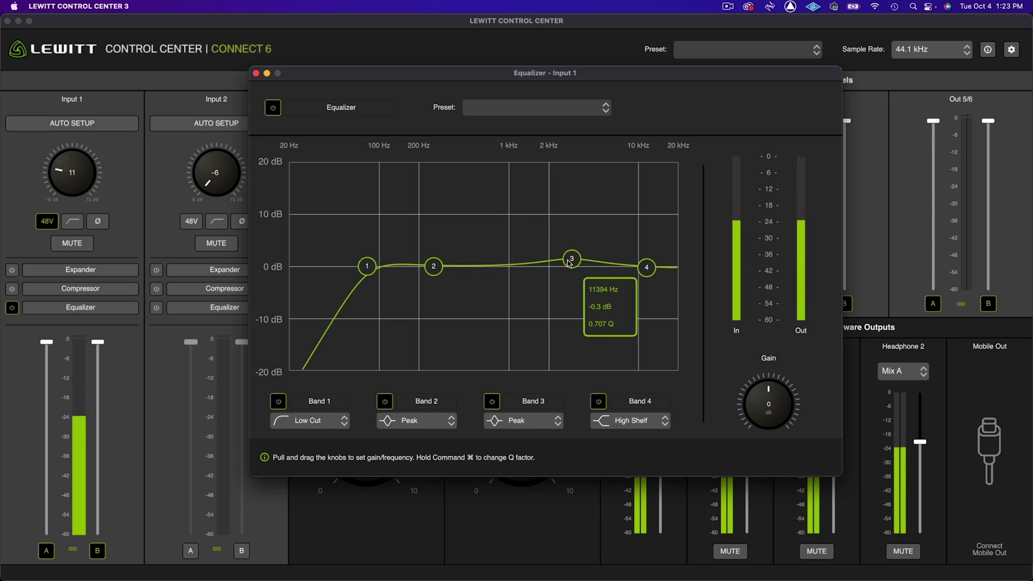
mouse_move(569, 262)
left_mouse_down()
mouse_move(580, 259)
mouse_move(587, 272)
left_mouse_up()
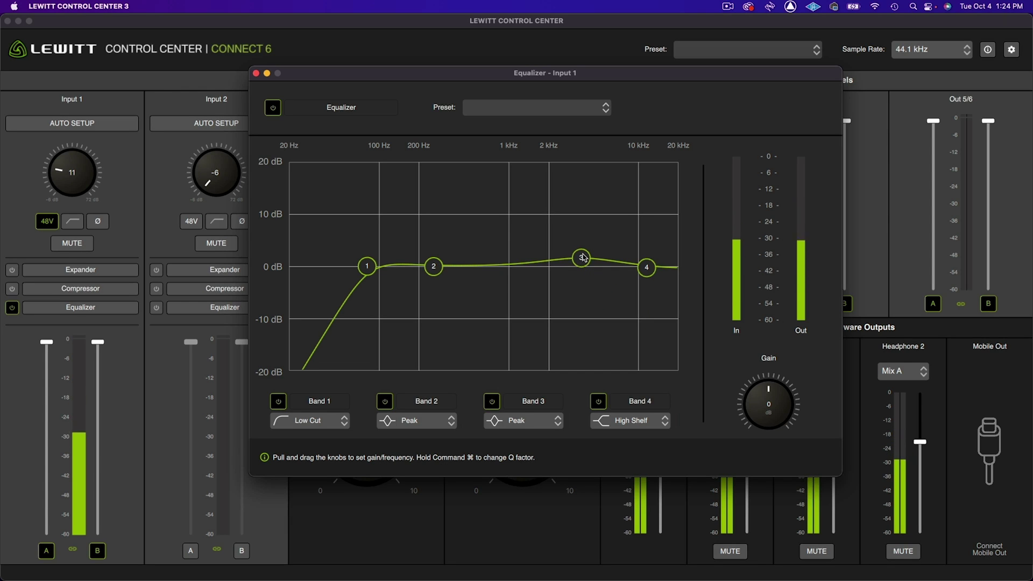
double_click(583, 257)
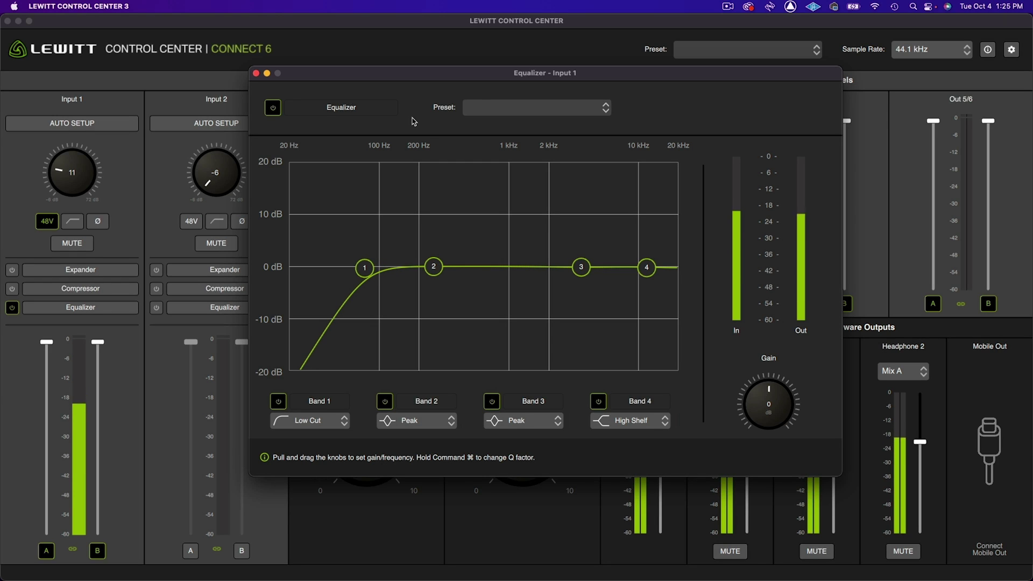
Enable Low Cut on the Input 1 strip and bring the main mixer to the front
left_click(73, 222)
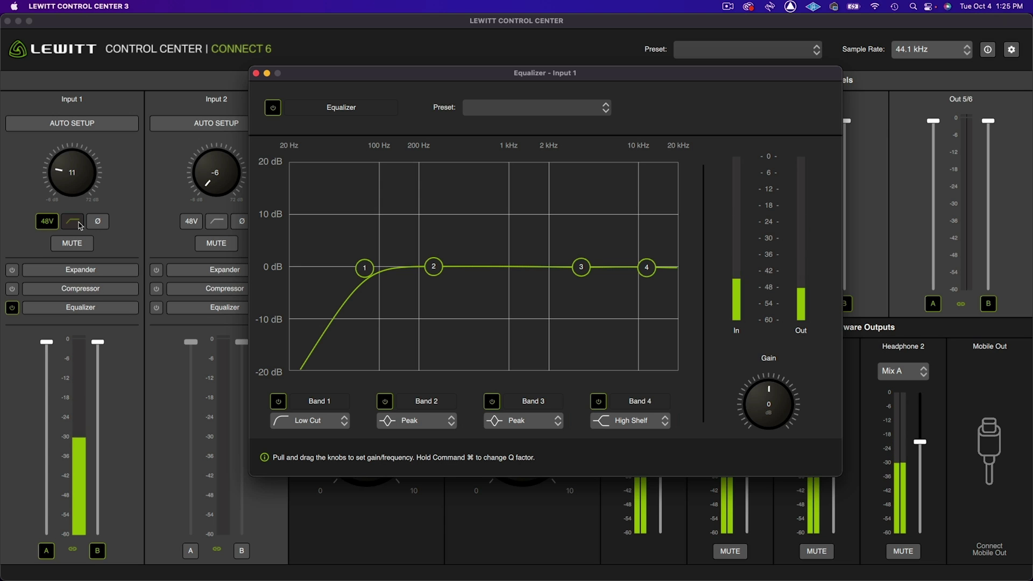
left_click(78, 225)
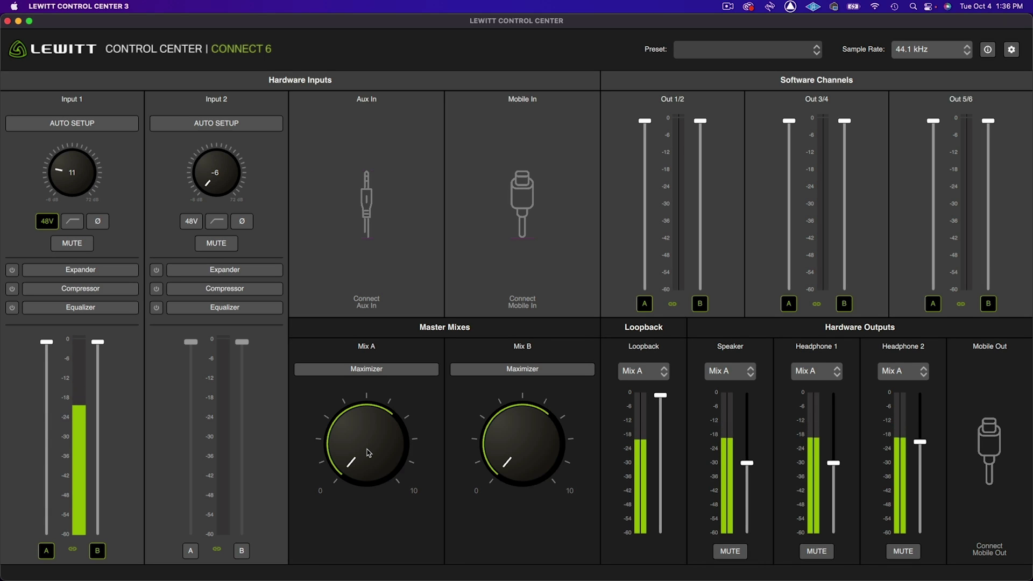
Enable the Mix A Maximizer and raise its amount to roughly 7
left_click_drag(367, 452, 346, 475)
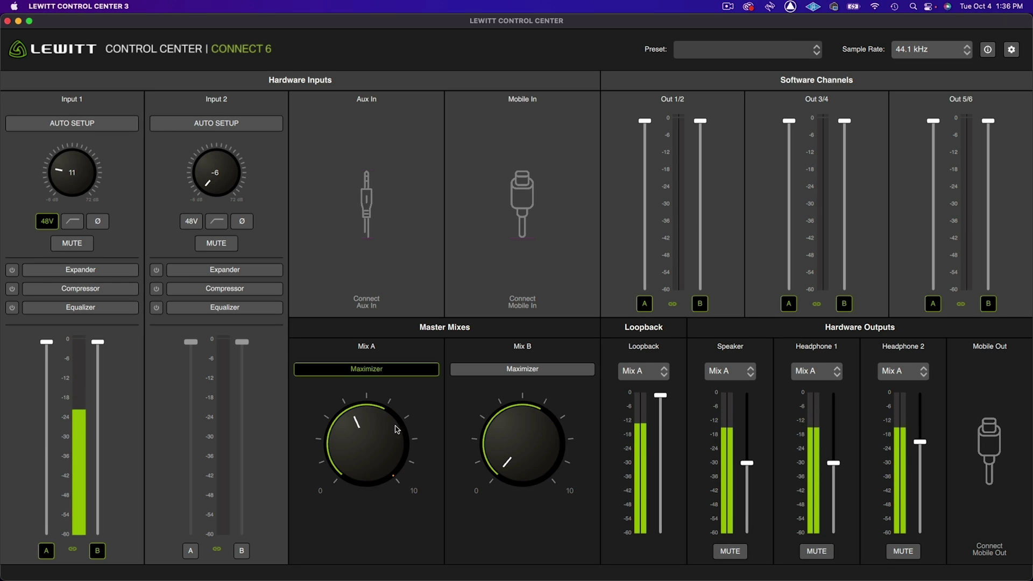
left_click_drag(381, 445, 383, 411)
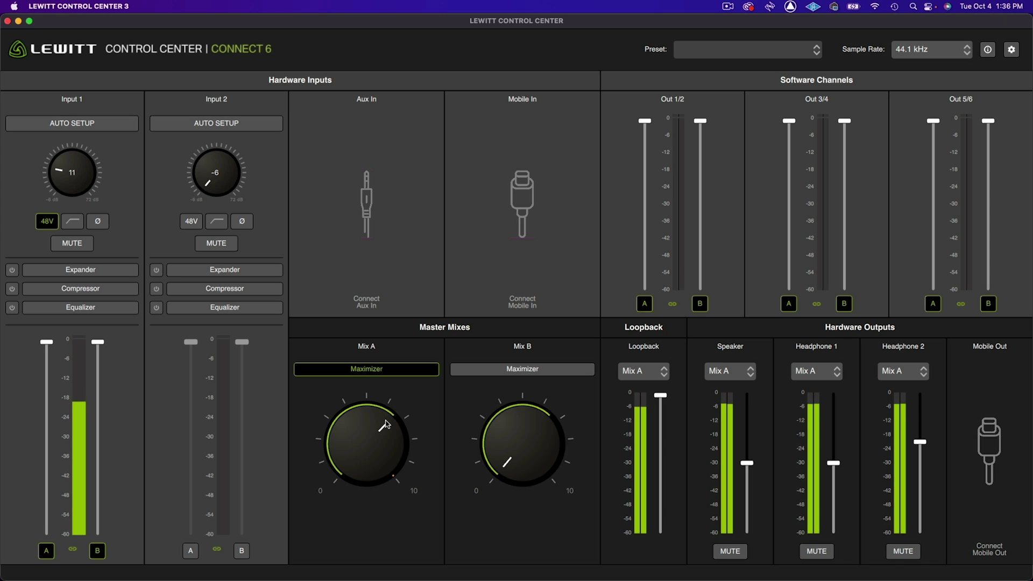
left_click_drag(384, 465, 383, 434)
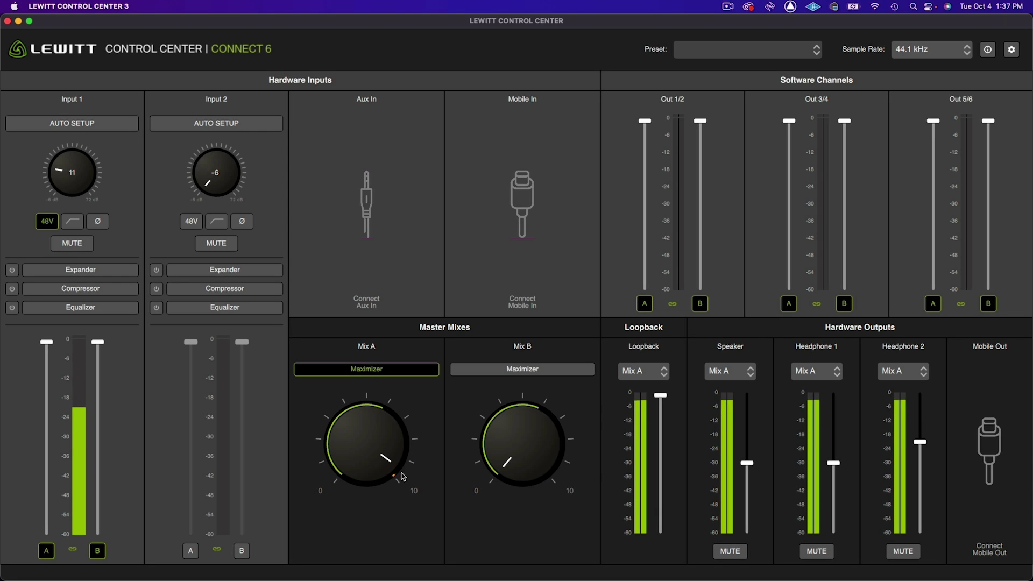
mouse_move(401, 476)
left_mouse_down()
mouse_move(380, 465)
mouse_move(379, 401)
left_mouse_up()
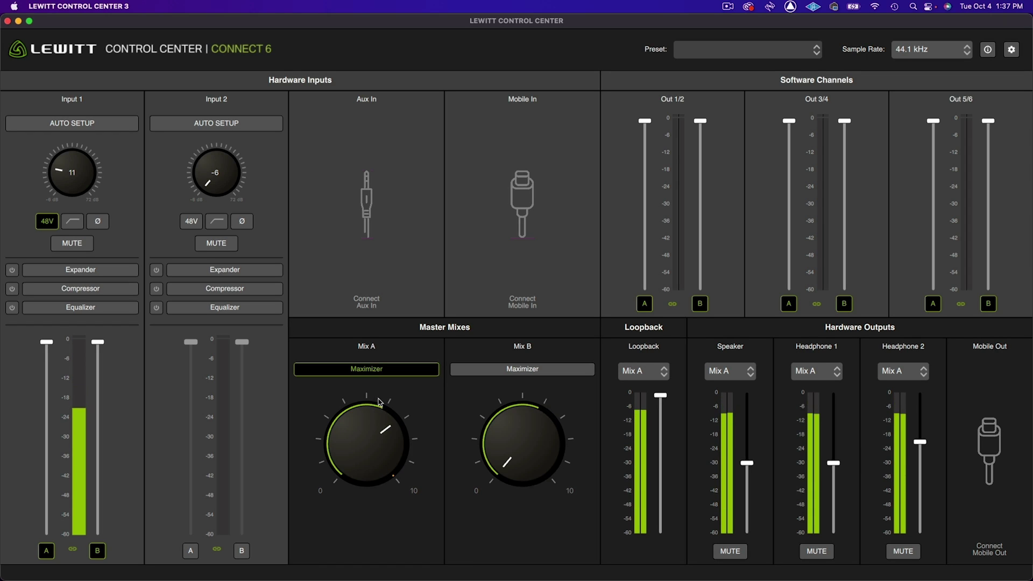